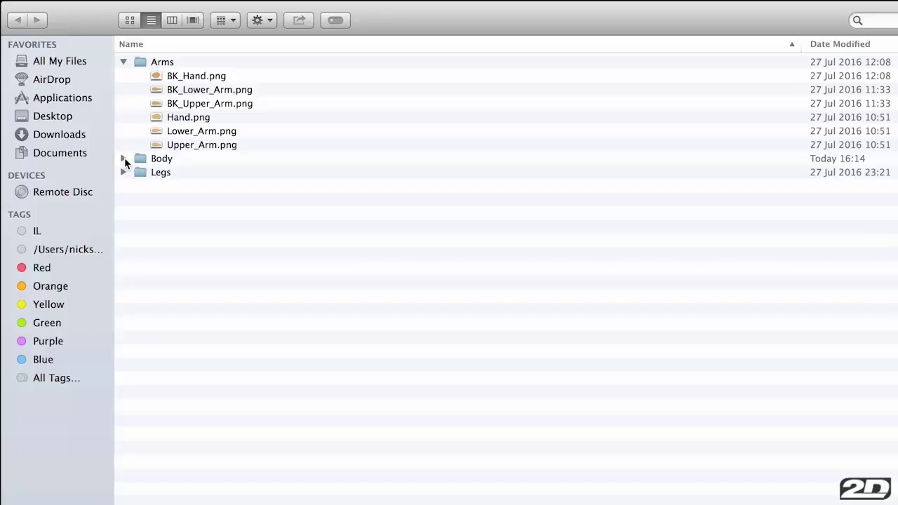
Expand the Body and Legs folders to review the character's part images.
left_click(123, 160)
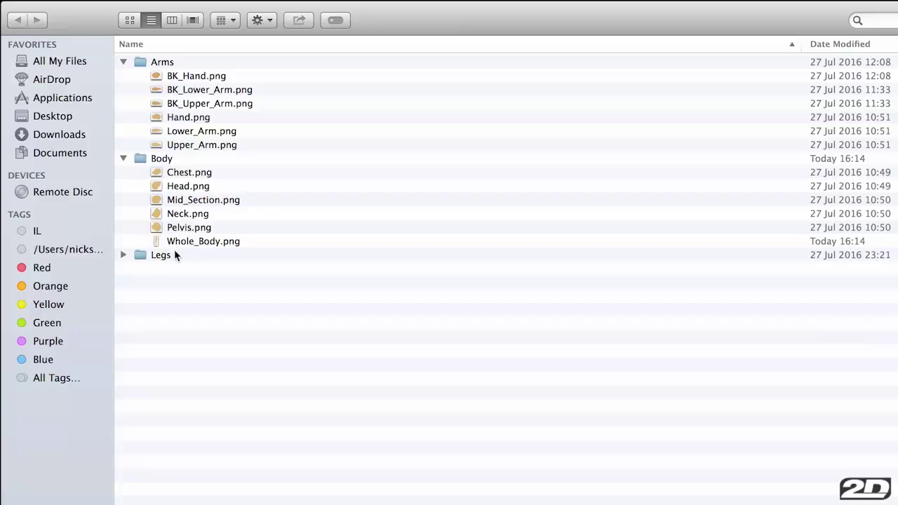
left_click(123, 255)
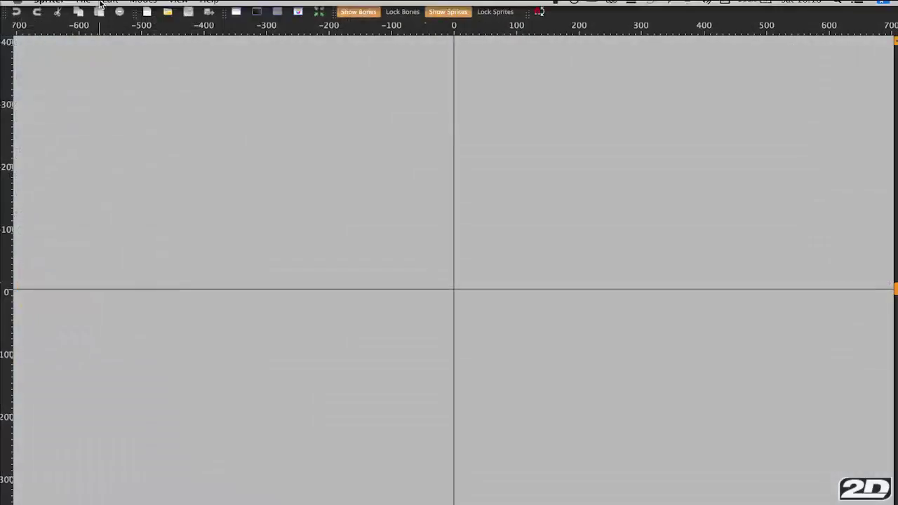
Switch to Spriter and create a new project using the Main_Manakin_01 folder.
left_click(77, 9)
left_click(116, 22)
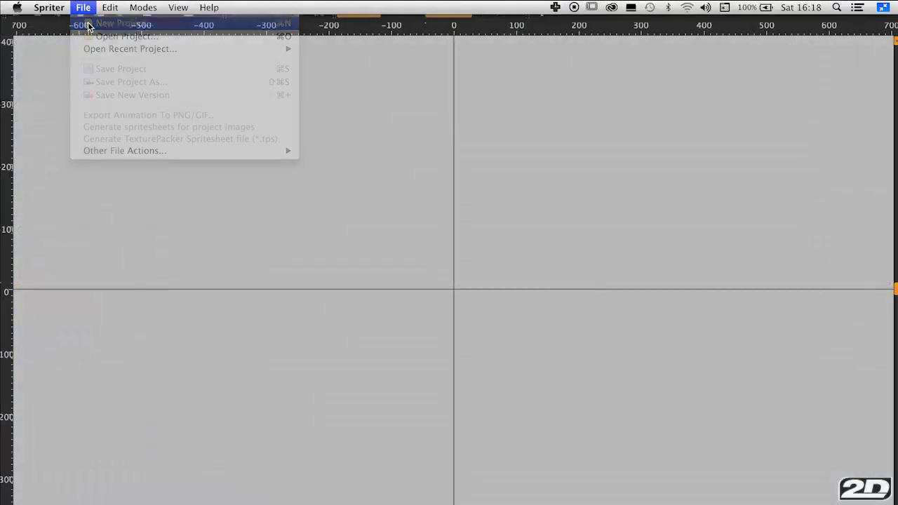
left_click(522, 296)
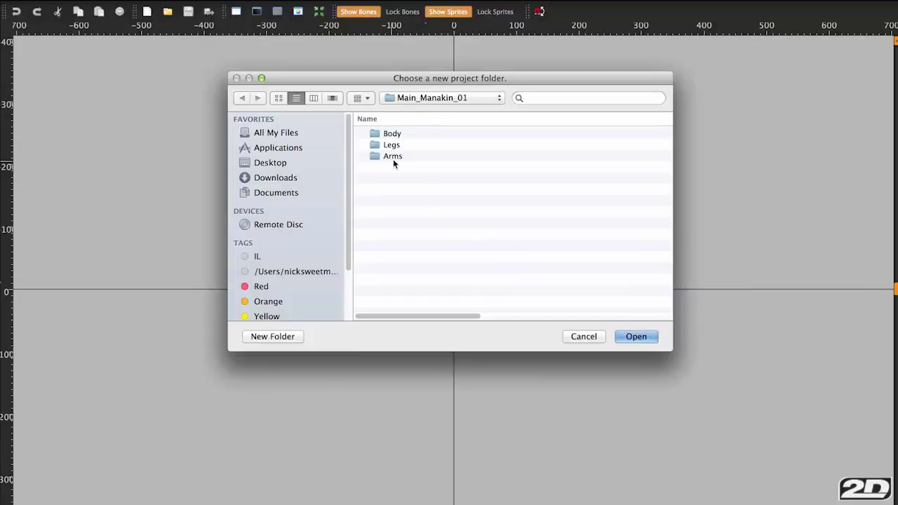
left_click(636, 337)
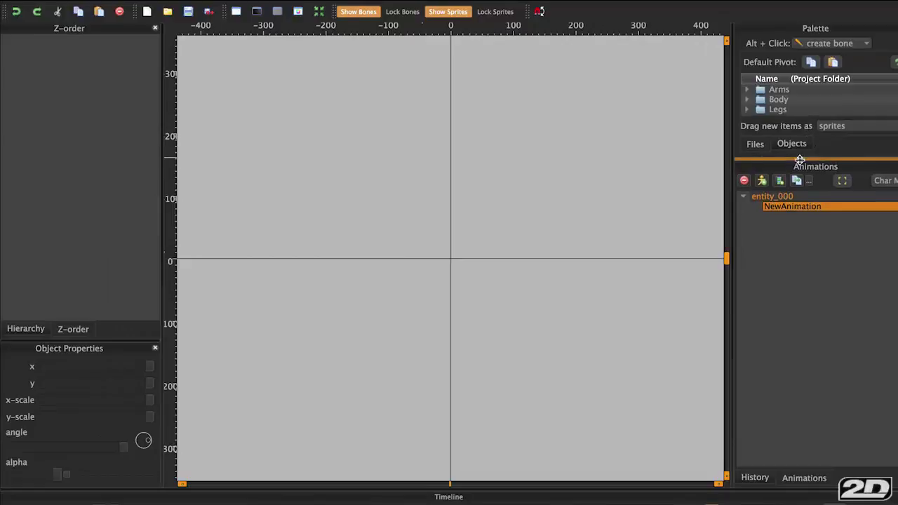
Enlarge the project file palette and rename the entity Manakin.
left_click_drag(803, 154, 805, 268)
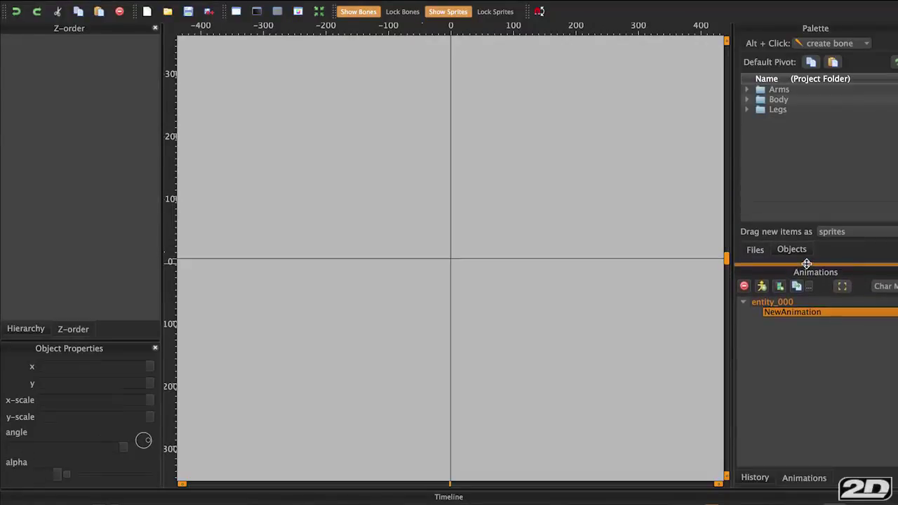
double_click(772, 302)
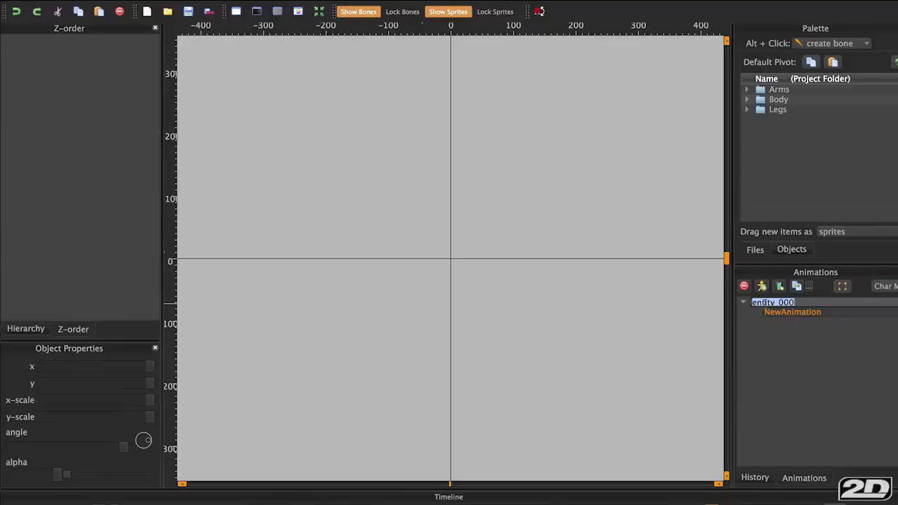
type("Manakin")
key("Return")
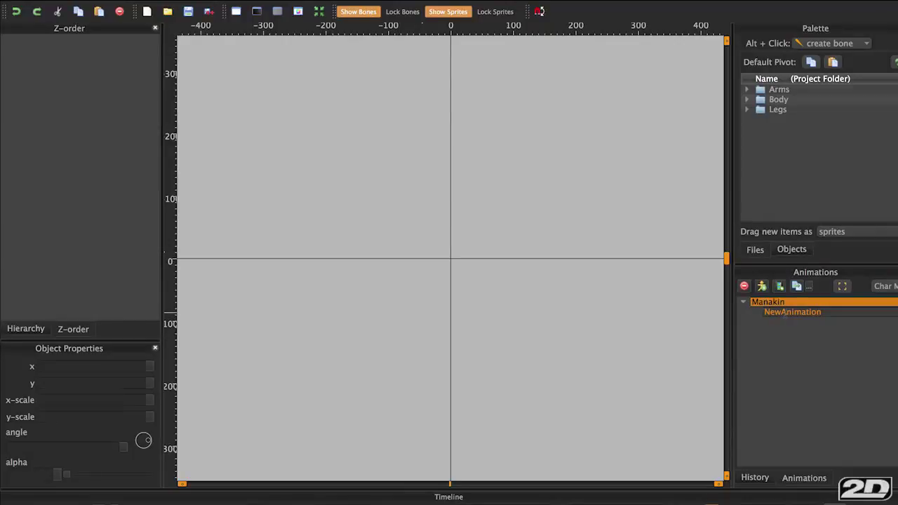
Rename the Manakin entity's animation Walk.
left_click(783, 313)
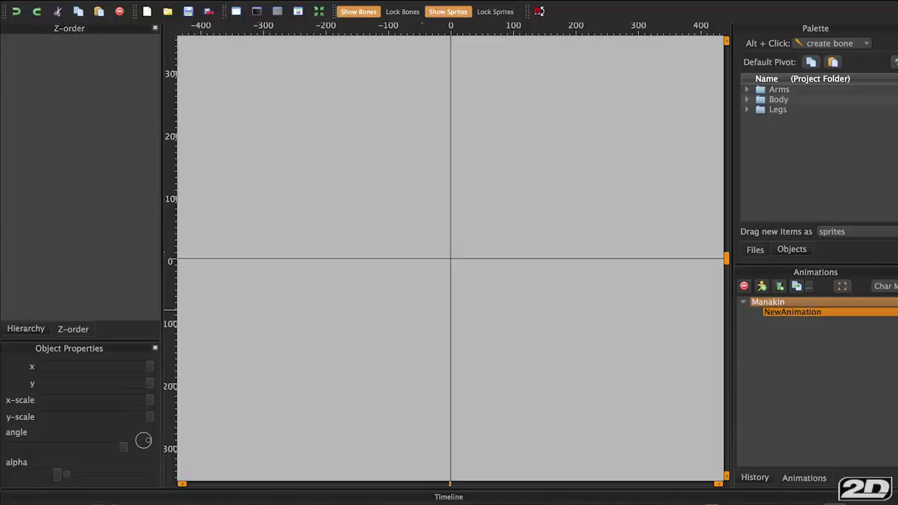
double_click(811, 314)
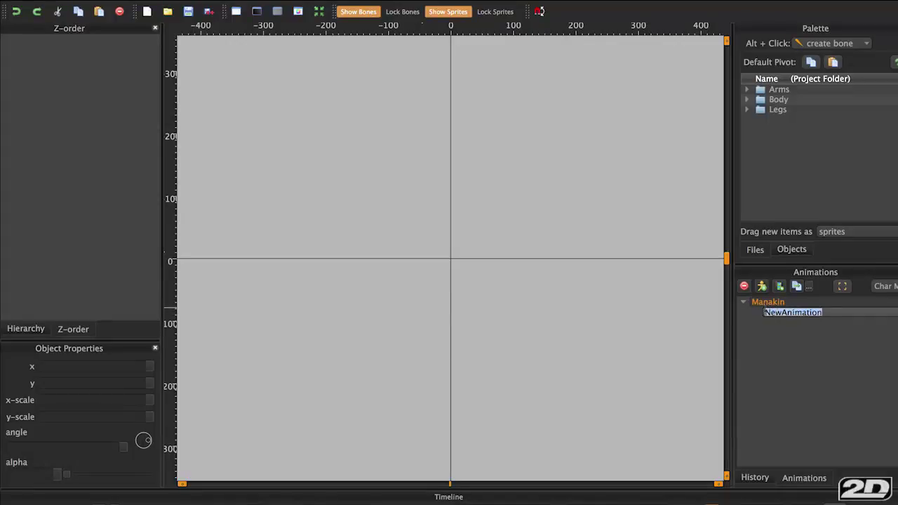
type("Walk")
key("Return")
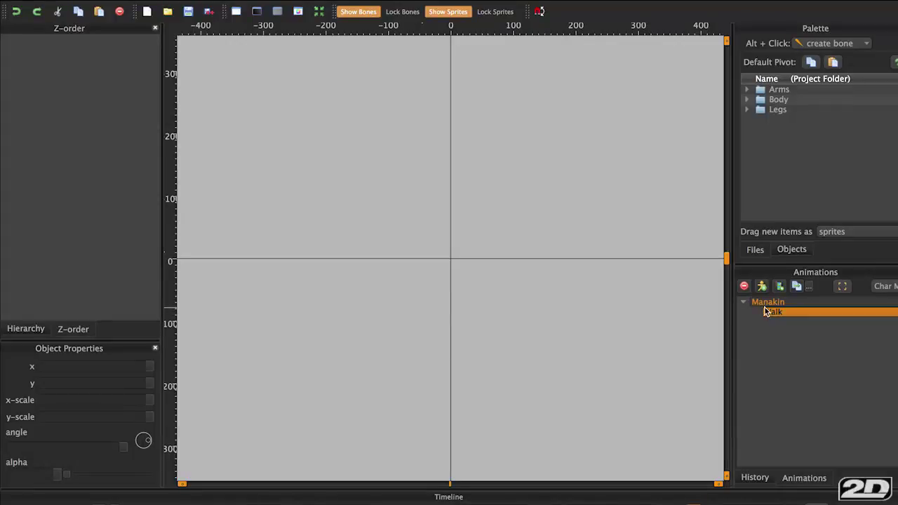
Place Whole_Body.png centred on the vertical axis with its feet on the zero line, and reduce its alpha to about 44%.
left_click(747, 100)
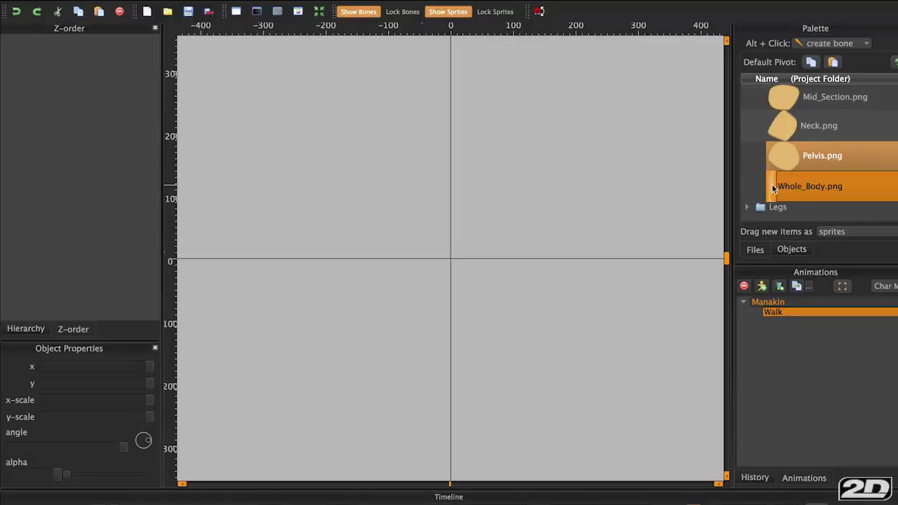
left_click_drag(773, 188, 481, 215)
scroll(487, 216, "down", 5)
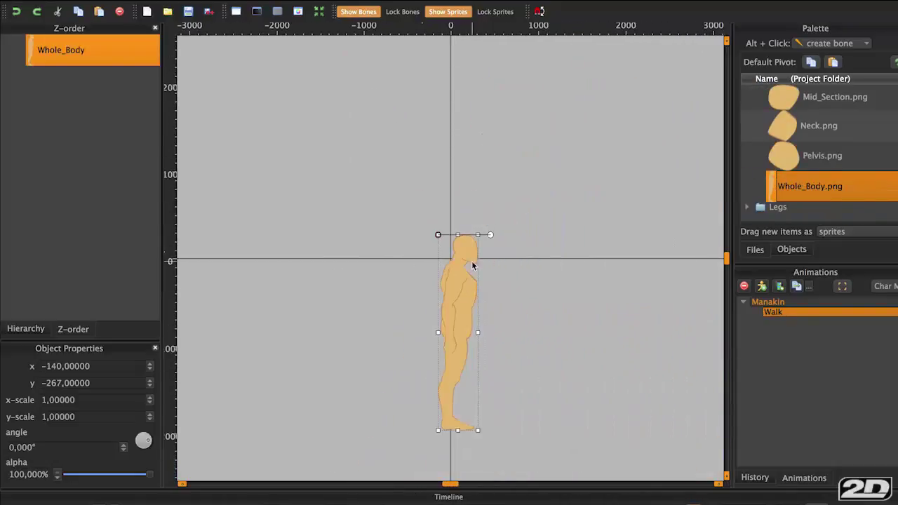
left_click_drag(473, 265, 504, 125)
scroll(551, 165, "up", 3)
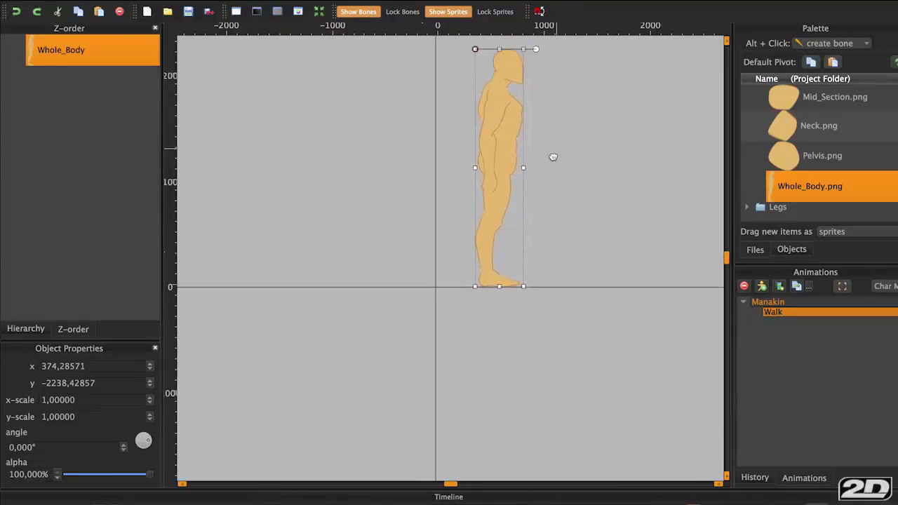
scroll(554, 173, "up", 2)
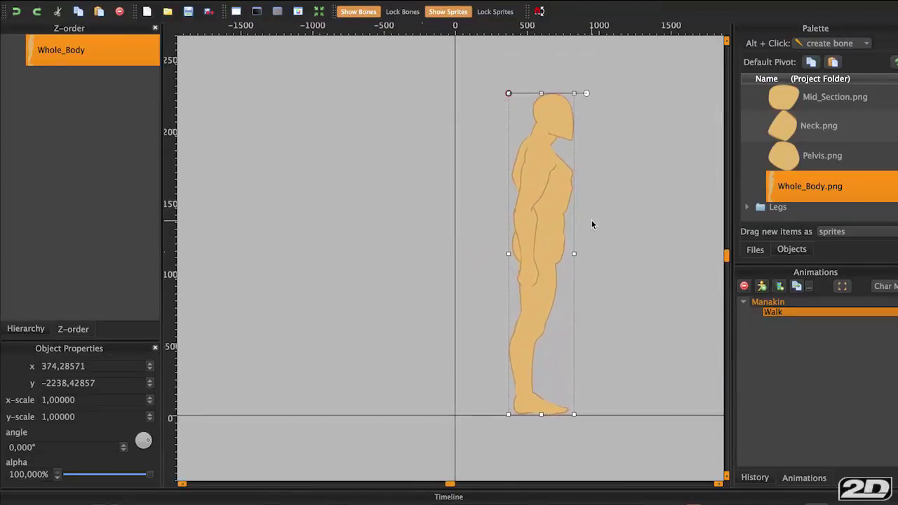
left_click_drag(528, 176, 441, 165)
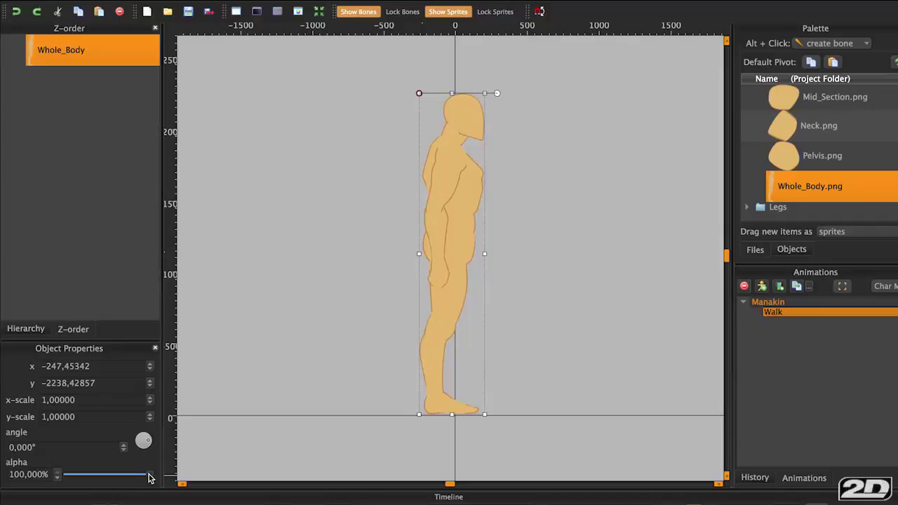
left_click_drag(149, 477, 102, 474)
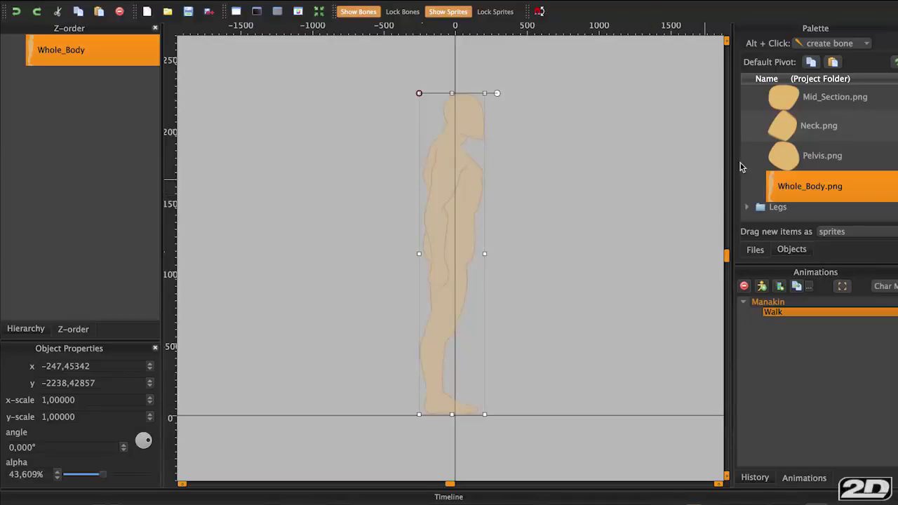
Set Head.png's default pivot to about 0.906, 0.349 and place the head over the guide's head, rotated to about 268°.
scroll(813, 151, "up", 2)
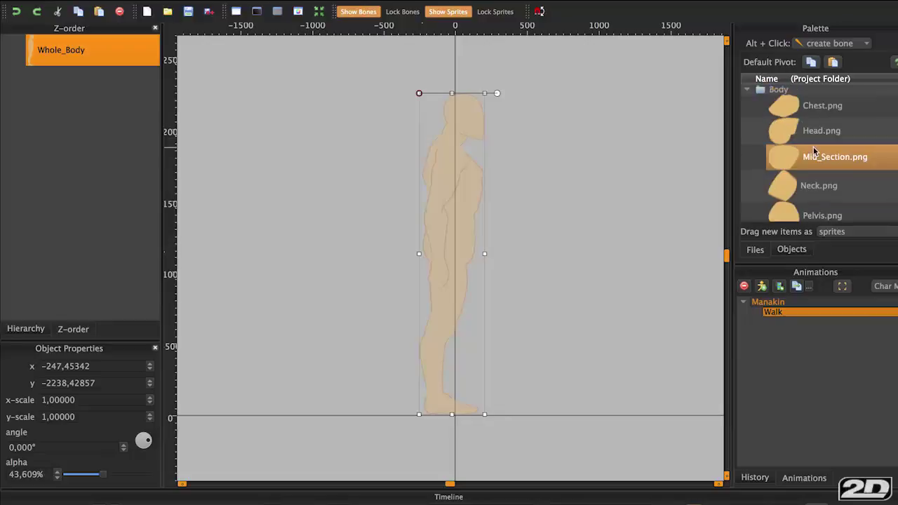
scroll(813, 151, "up", 1)
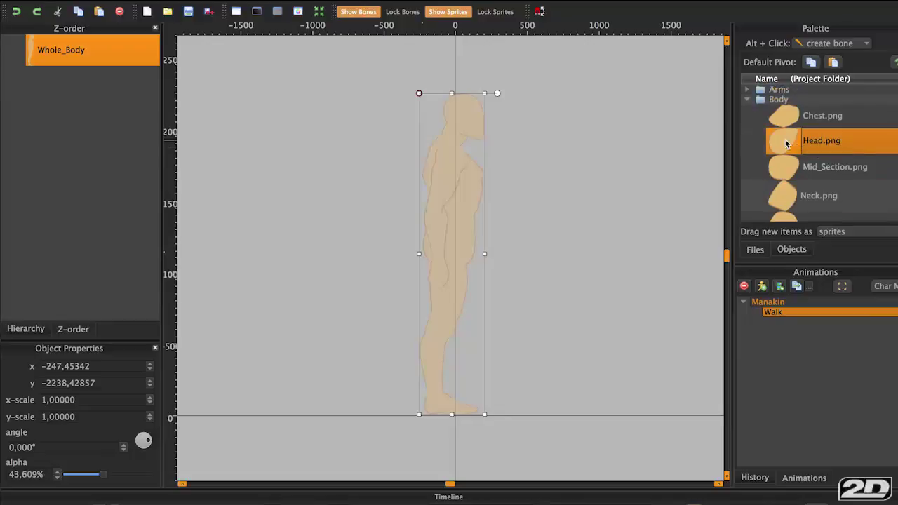
double_click(785, 139)
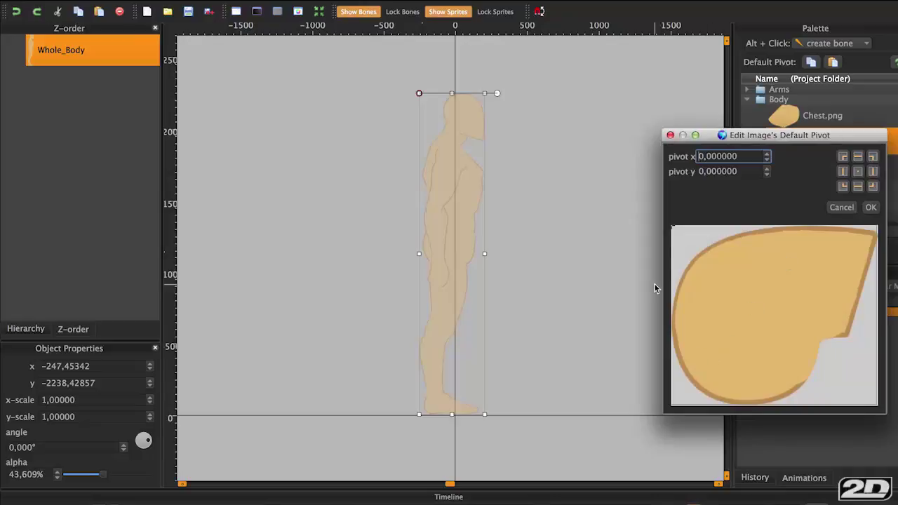
left_click_drag(671, 226, 858, 289)
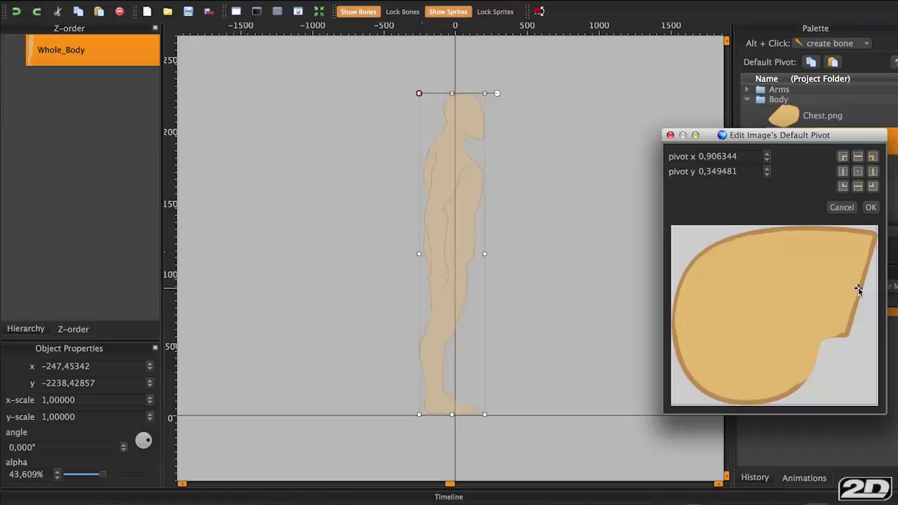
left_click(870, 207)
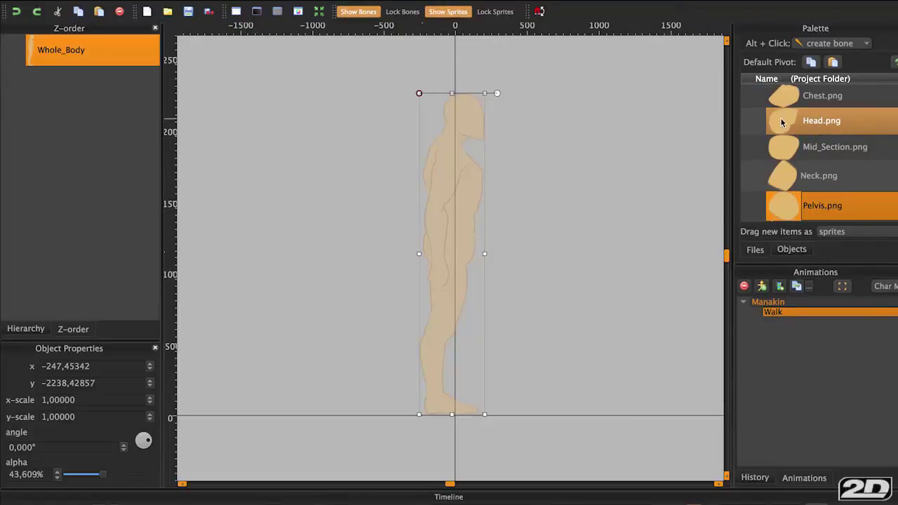
left_click_drag(784, 122, 483, 154)
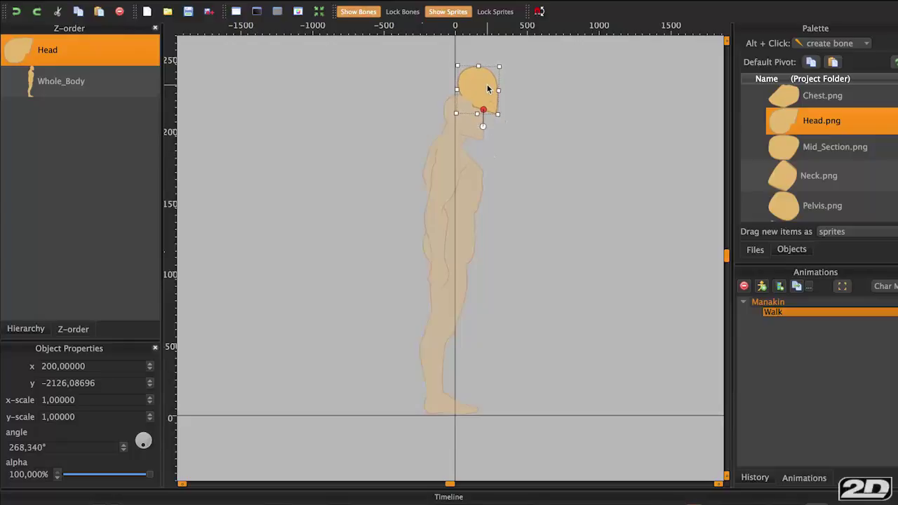
left_click_drag(488, 92, 473, 116)
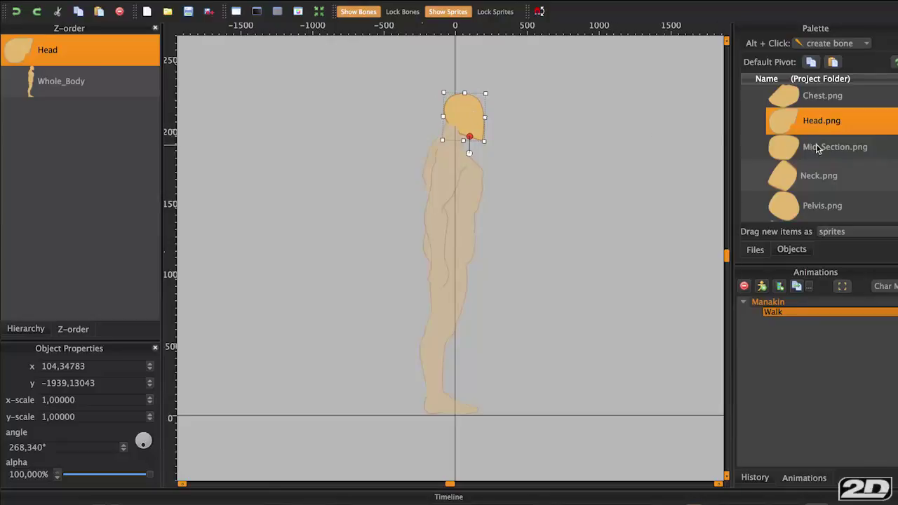
left_click(787, 183)
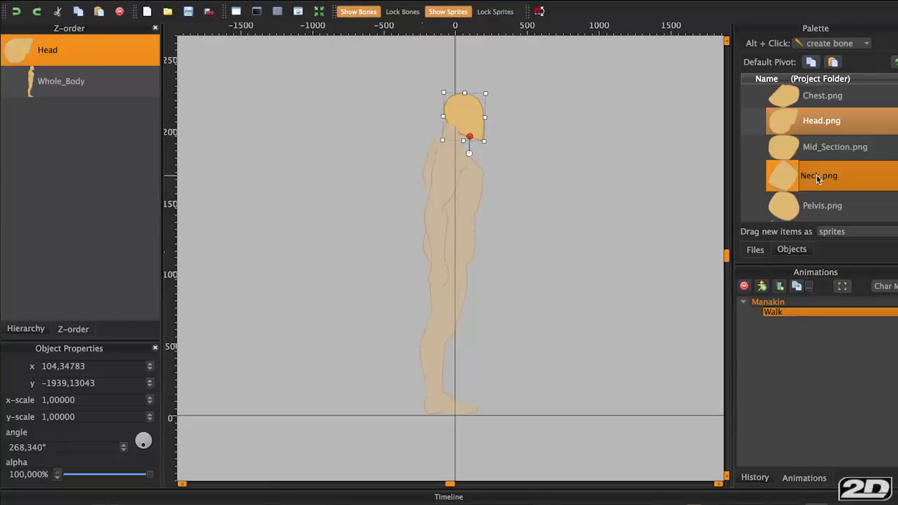
double_click(783, 178)
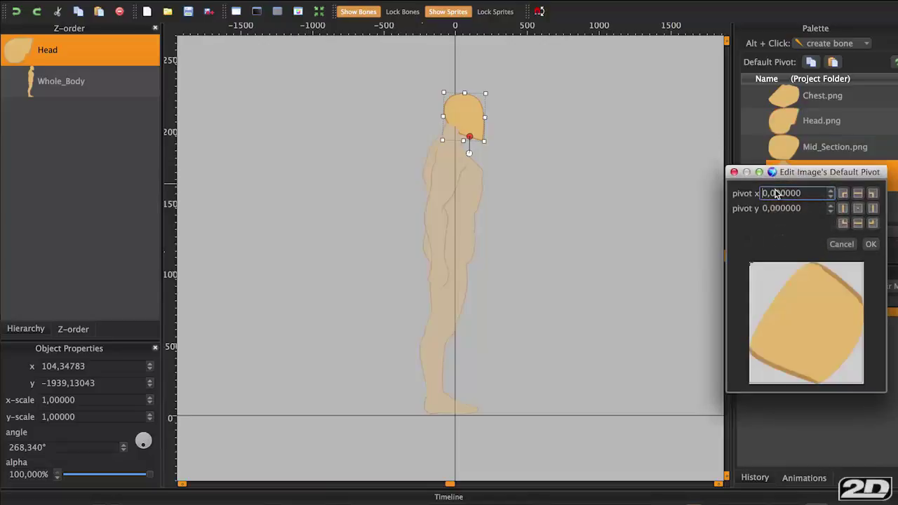
key("Escape")
left_click(816, 176)
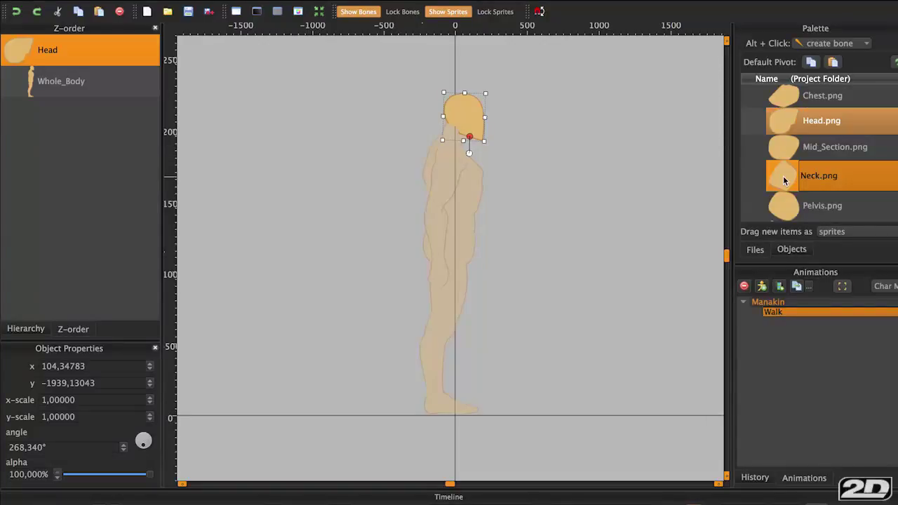
double_click(789, 179)
left_click_drag(817, 340, 847, 349)
left_click(734, 173)
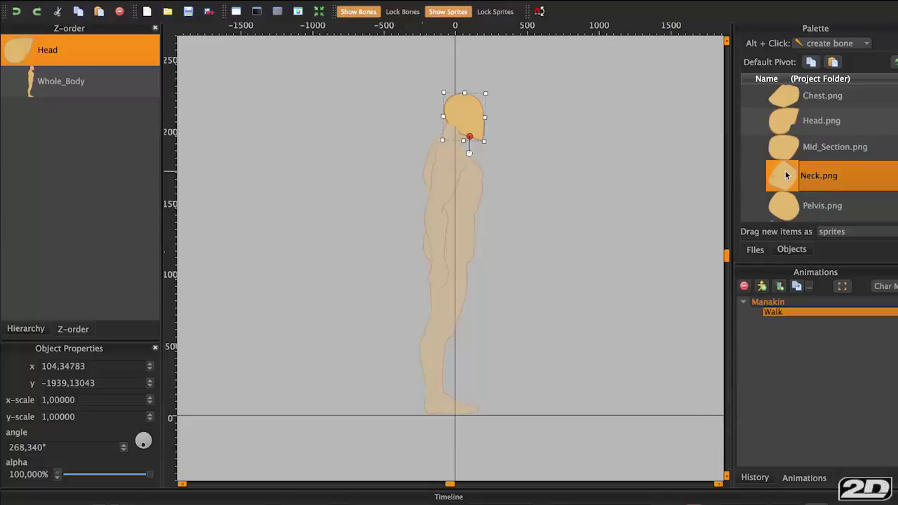
Place Neck.png over the guide's neck at about x 100, y -2061, rotated to about 272°, and order it behind the head.
left_click_drag(784, 175, 456, 135)
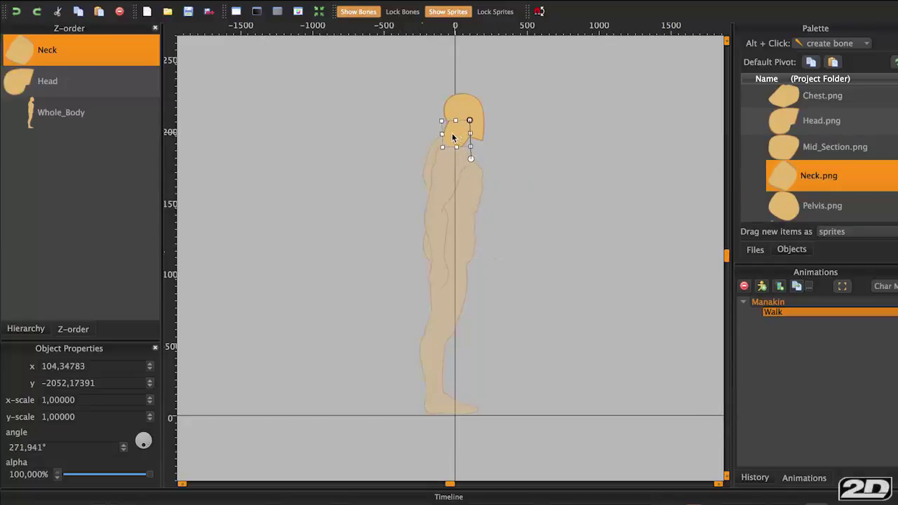
key("ctrl+Down")
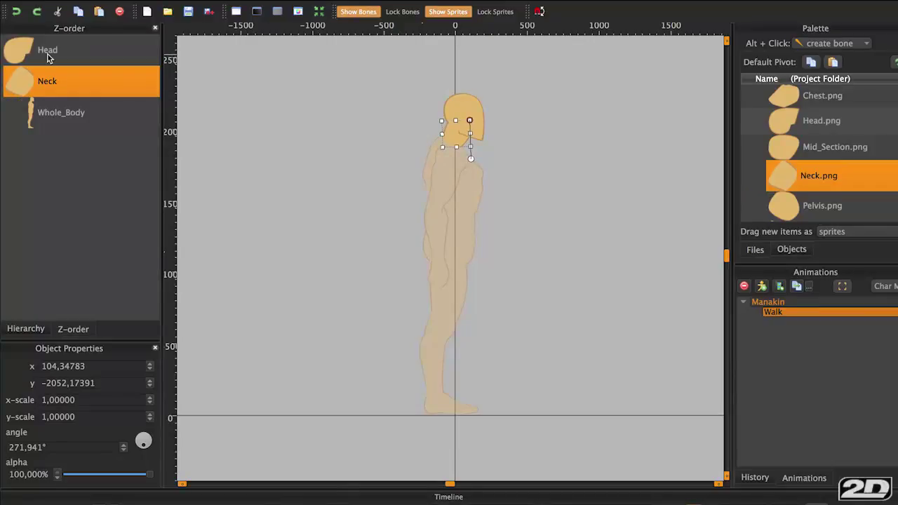
left_click_drag(453, 137, 452, 135)
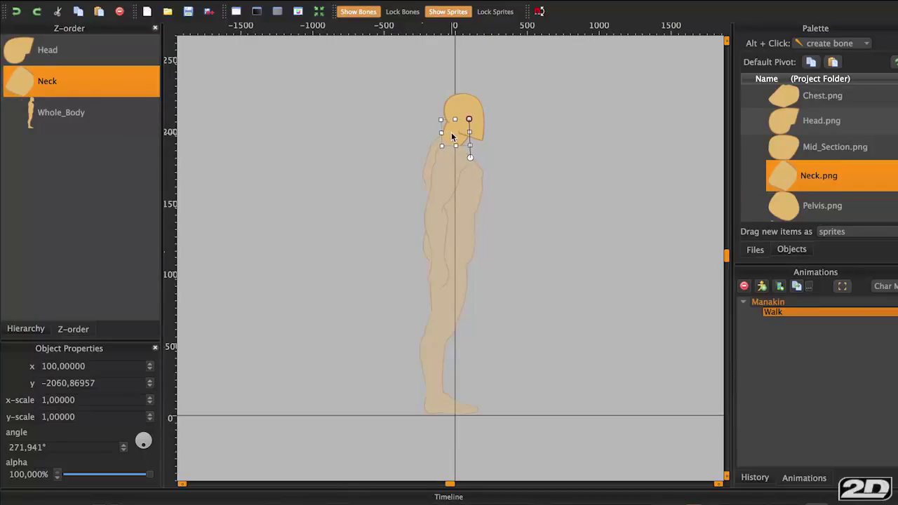
left_click(557, 193)
Set Chest.png's default pivot at the middle of its waist edge.
left_click(783, 96)
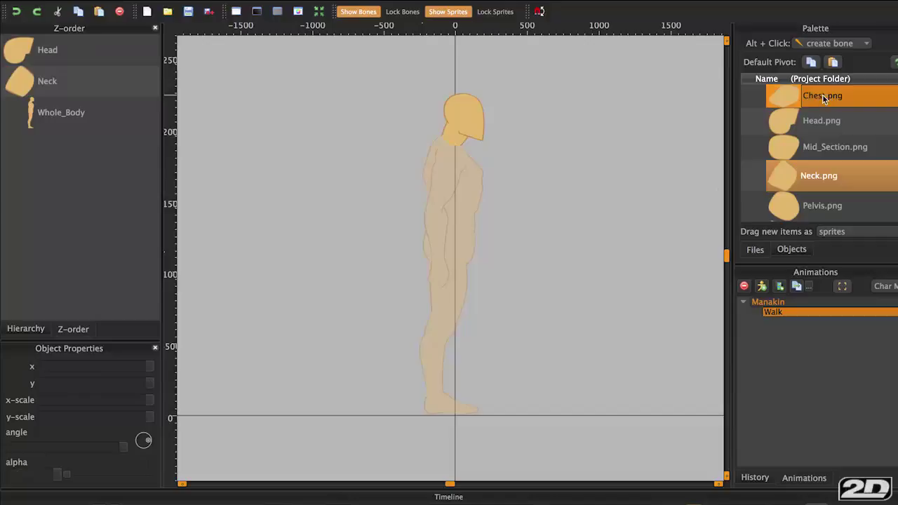
double_click(783, 96)
left_click_drag(522, 187, 873, 295)
left_click(870, 164)
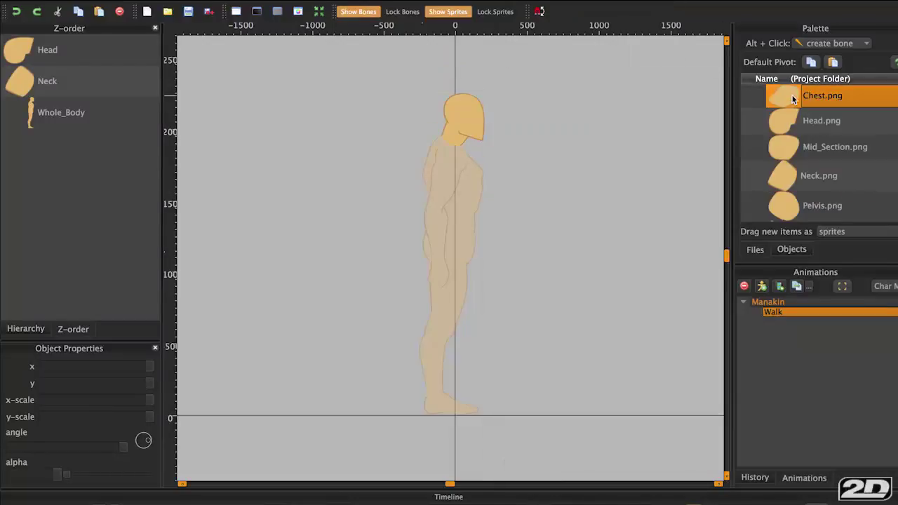
Place Chest.png over the guide's torso at about x 9, y -1387, rotated to about 267°, and order it behind the head and neck.
left_click_drag(793, 99, 472, 250)
left_click_drag(471, 178, 451, 187)
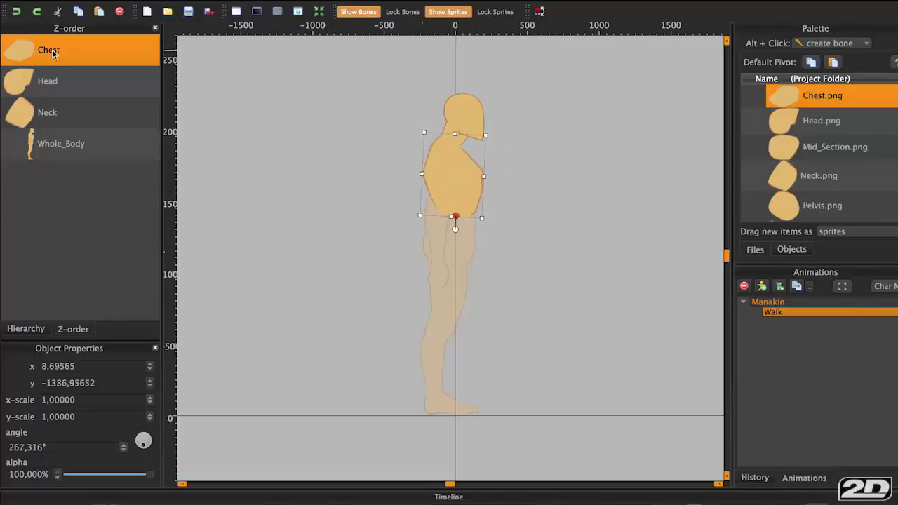
key("ctrl+Down")
key("ctrl+Down")
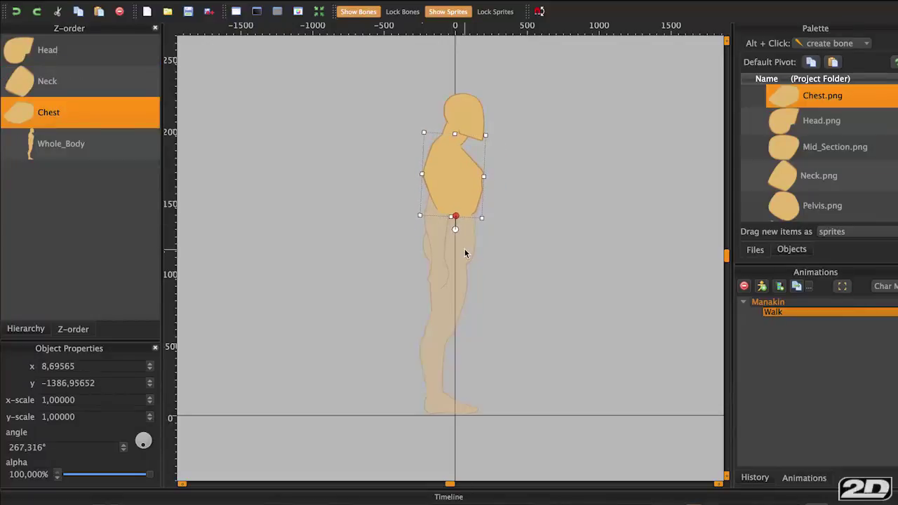
Set Mid_Section.png's default pivot at its pelvis-side edge.
left_click(465, 227)
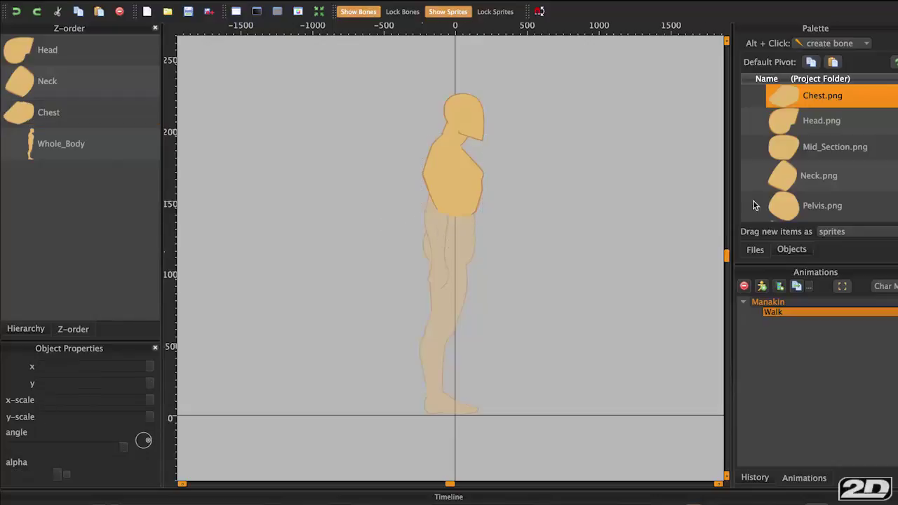
double_click(789, 146)
left_click_drag(846, 294, 848, 340)
double_click(785, 162)
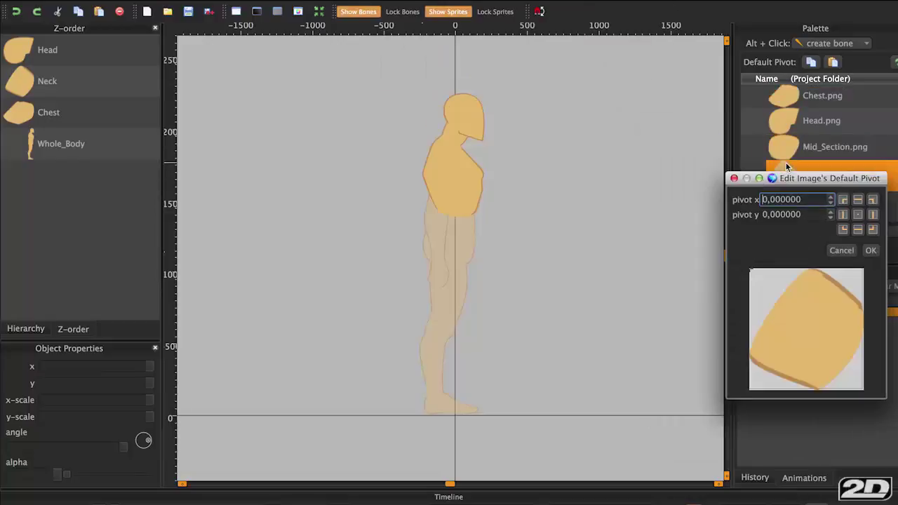
left_click(734, 179)
Place Mid_Section.png over the guide's waist at about x -35, y -1239, rotated to about 271°, and order it behind the chest.
left_click(793, 145)
left_click_drag(795, 147, 458, 215)
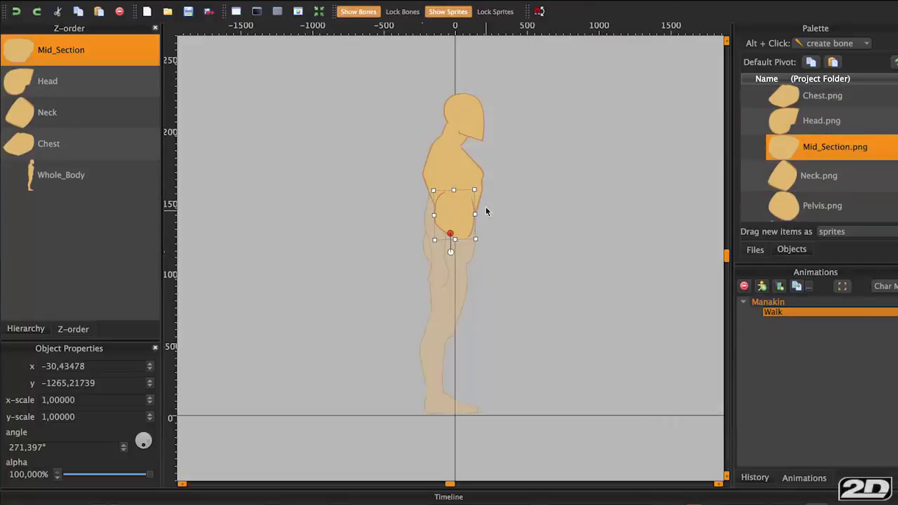
key("ctrl+Down")
key("ctrl+Down")
key("ctrl+Down")
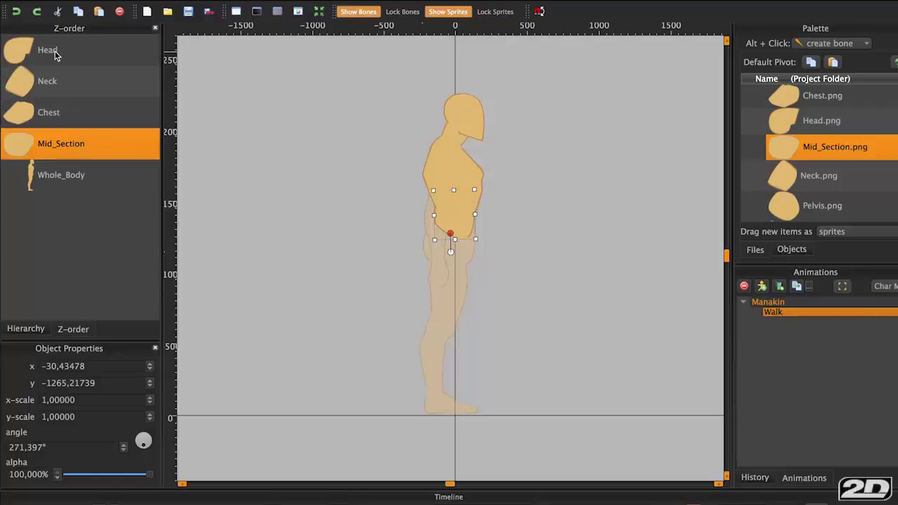
left_click_drag(460, 224, 460, 229)
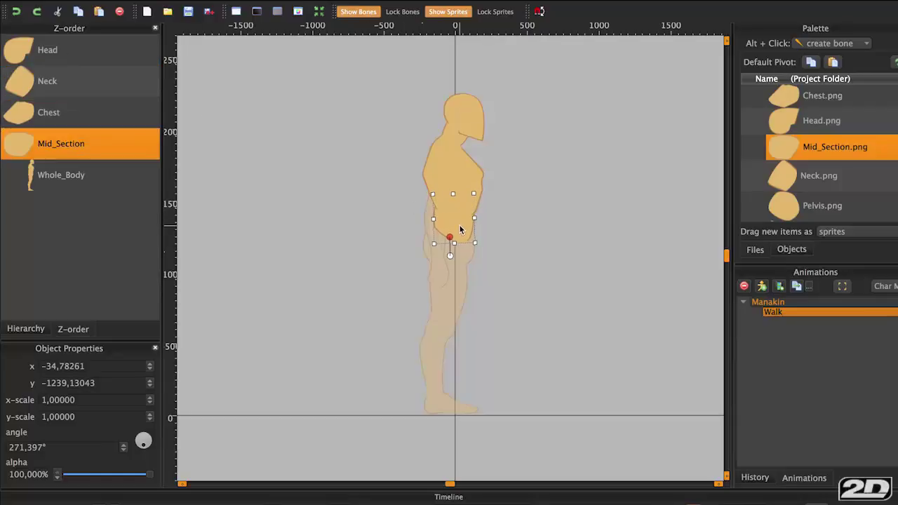
left_click(515, 234)
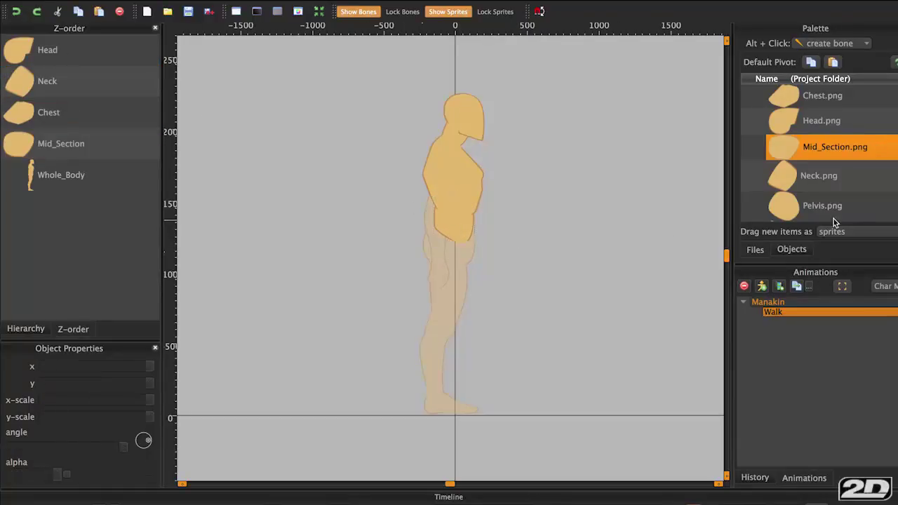
Set Pelvis.png's default pivot at its thigh-side edge and place the pelvis over the guide's hips at about x -78, y -996, rotated to about 269°.
double_click(826, 208)
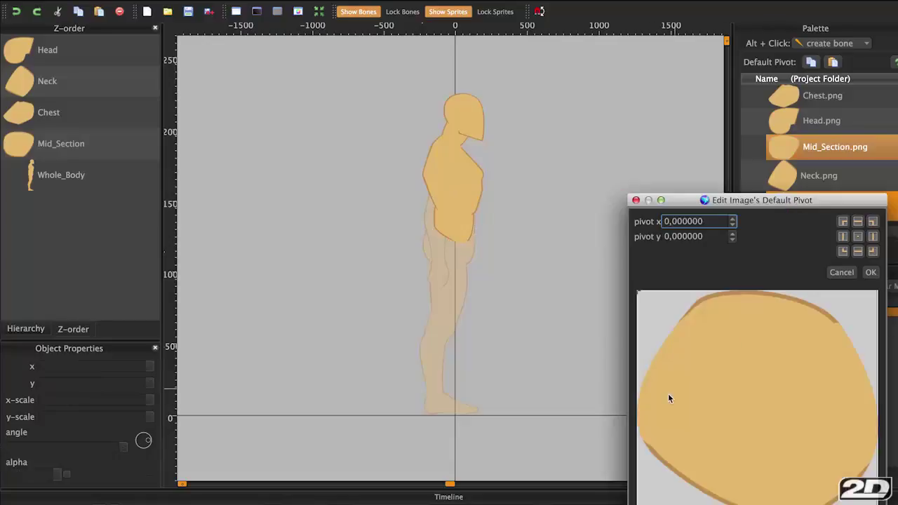
left_click_drag(668, 399, 874, 425)
left_click(870, 272)
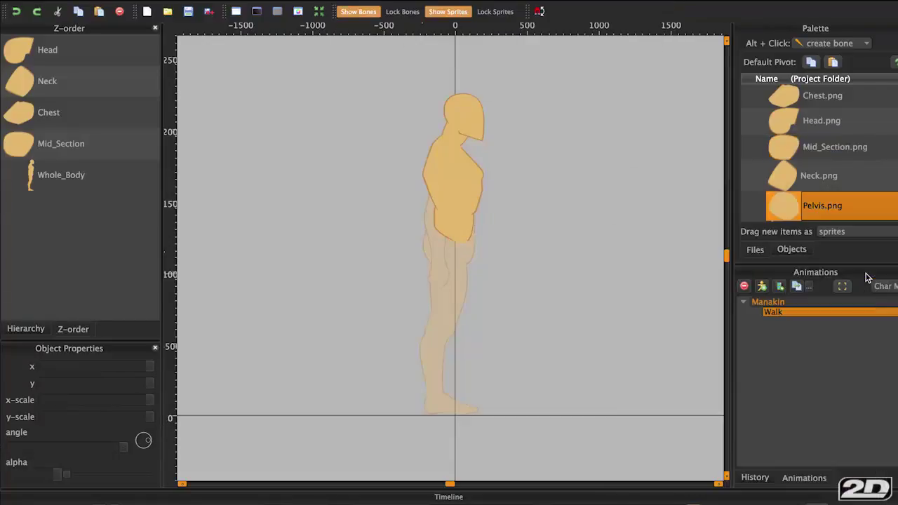
left_click_drag(782, 205, 445, 244)
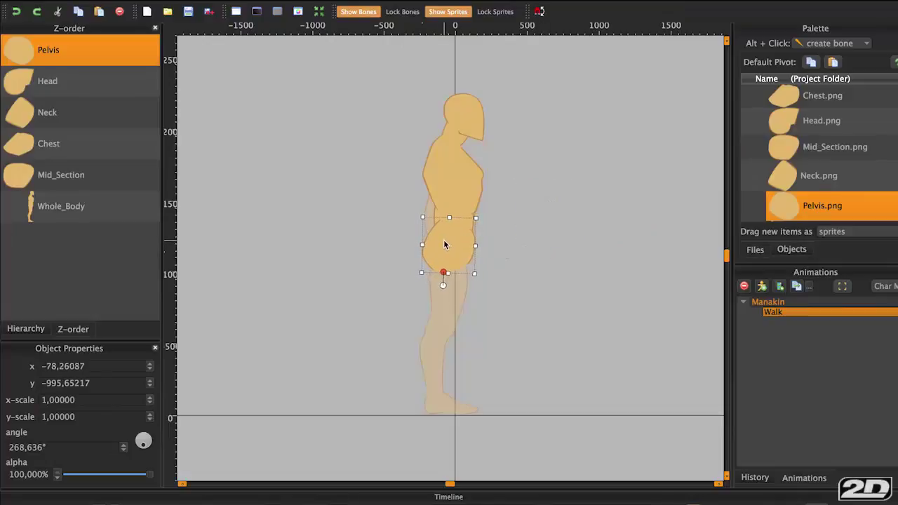
left_click(501, 239)
Set the default pivot of Upper_Leg.png from the Legs folder to about 0.930, 0.721, at the knee end.
scroll(814, 181, "down", 2)
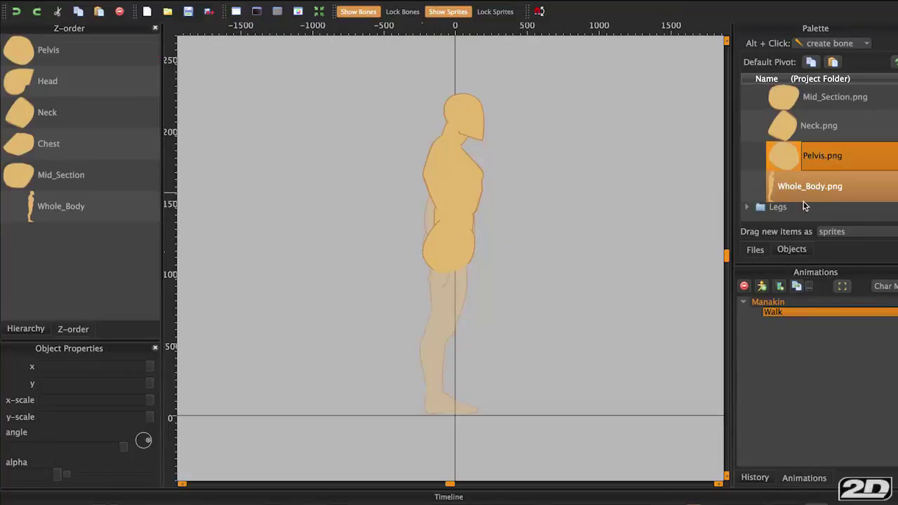
double_click(748, 205)
scroll(819, 190, "up", 2)
scroll(819, 191, "down", 2)
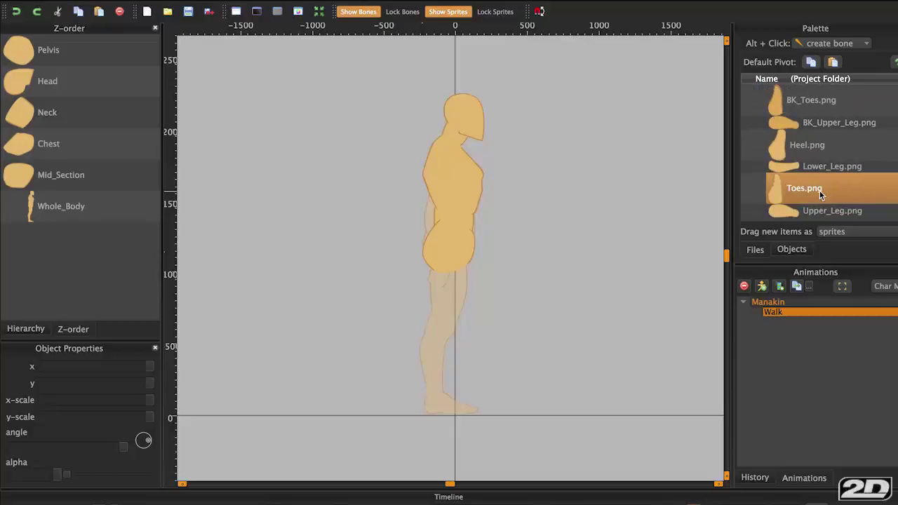
left_click(797, 212)
double_click(787, 210)
left_click_drag(537, 367, 849, 418)
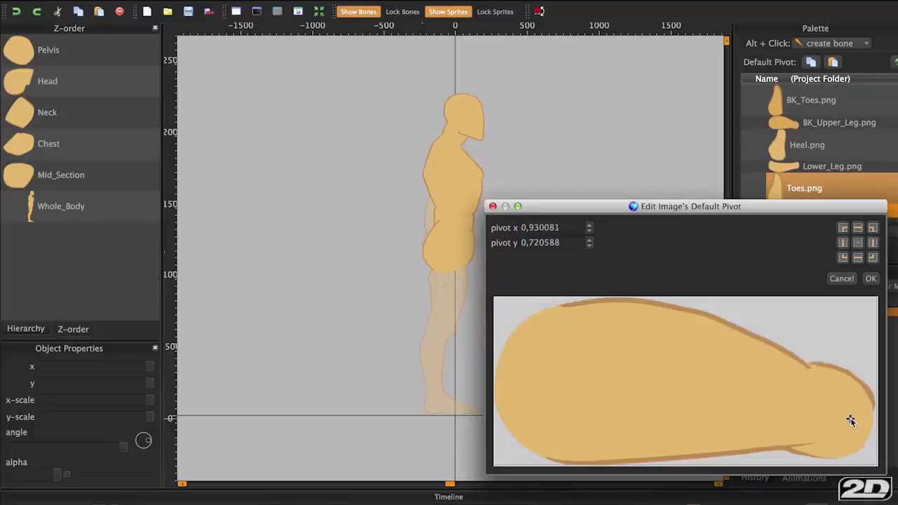
left_click(870, 278)
Place Upper_Leg.png over the guide's thigh at about x -96, y -587, rotated to about 272°, and order it directly behind the pelvis.
left_click_drag(795, 211, 503, 328)
left_click_drag(513, 272, 453, 294)
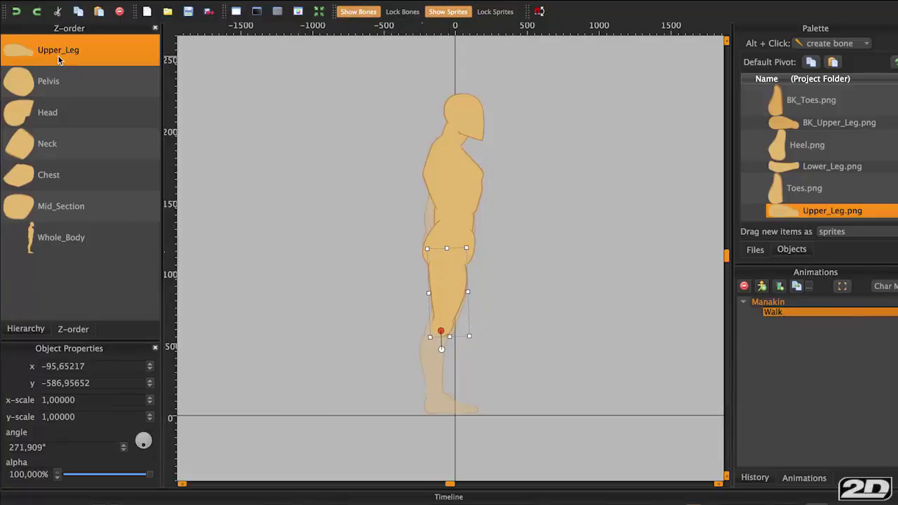
left_click_drag(59, 57, 59, 81)
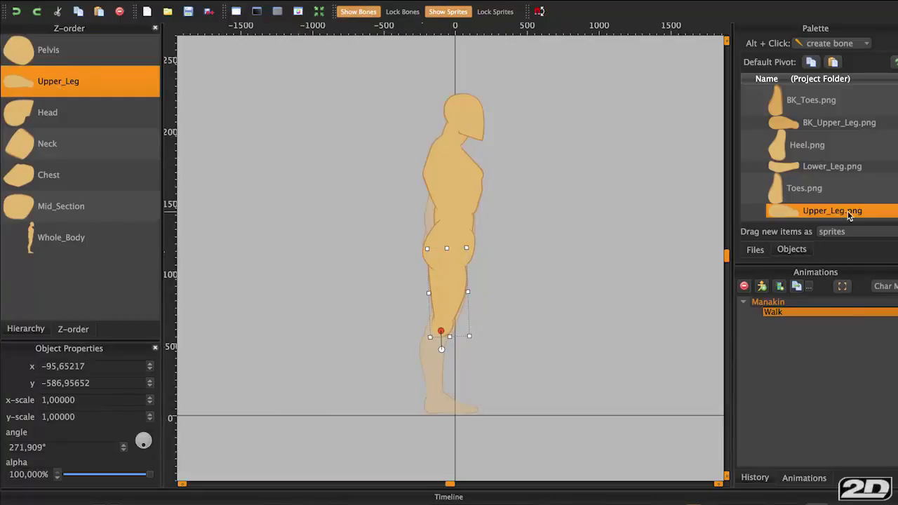
Set Lower_Leg.png's default pivot to about 0.016, 0.355, at the knee end.
double_click(845, 169)
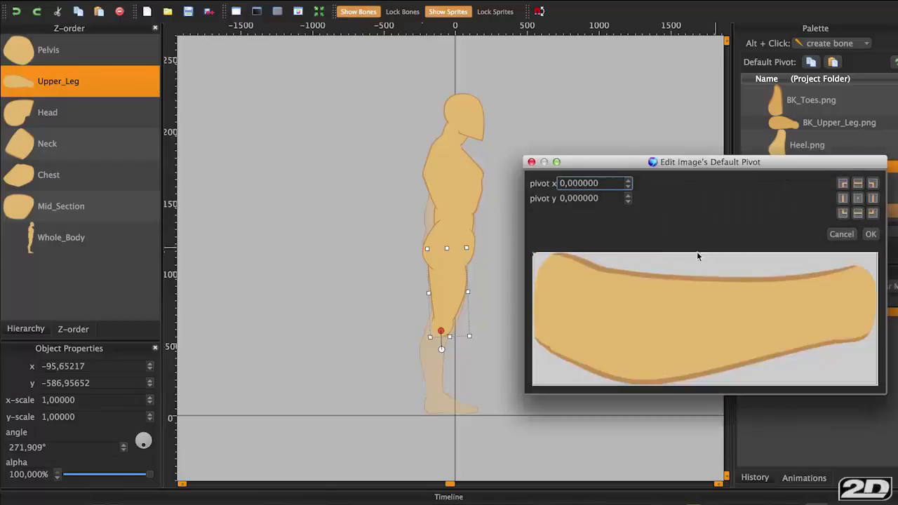
left_click(544, 309)
left_click_drag(545, 309, 539, 298)
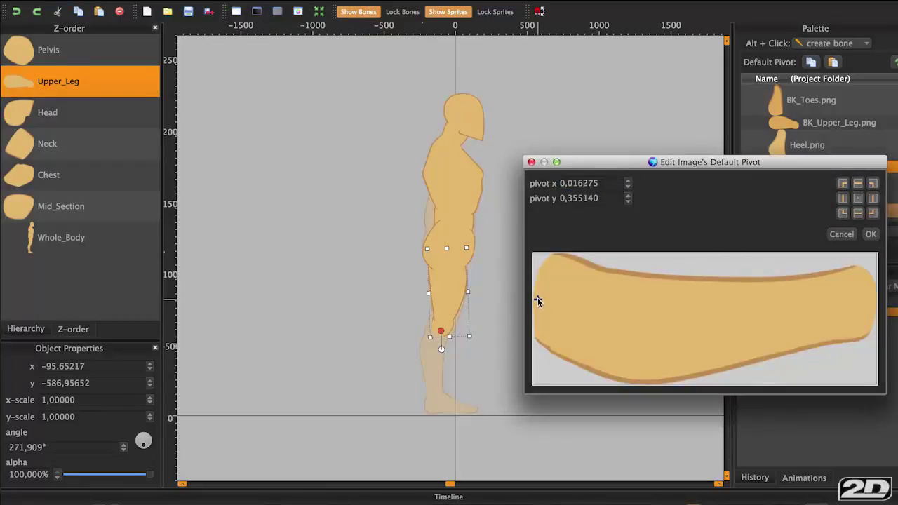
left_click(870, 234)
Place Lower_Leg.png over the guide's shin at about x -109, y -609, rotated to about 271°, and order it behind the upper leg.
left_click_drag(795, 172, 515, 420)
left_click_drag(509, 361, 433, 361)
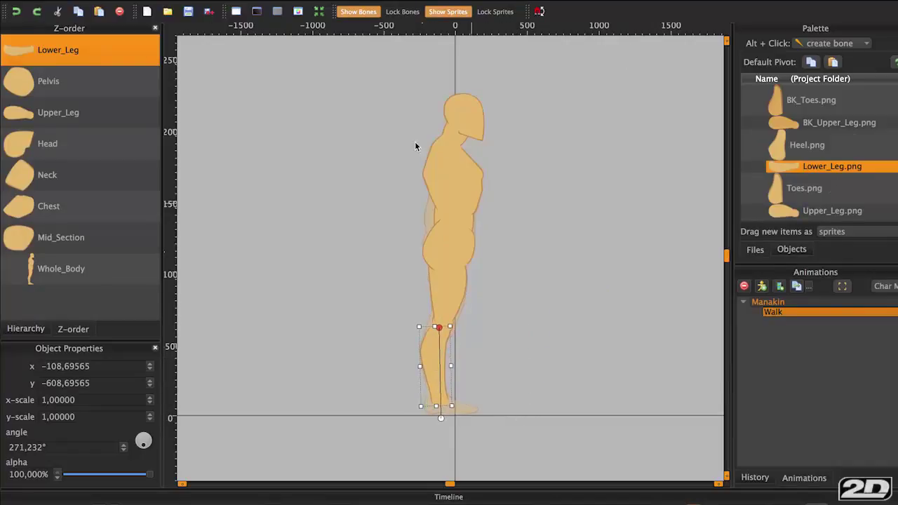
key("ctrl+Down")
key("ctrl+Down")
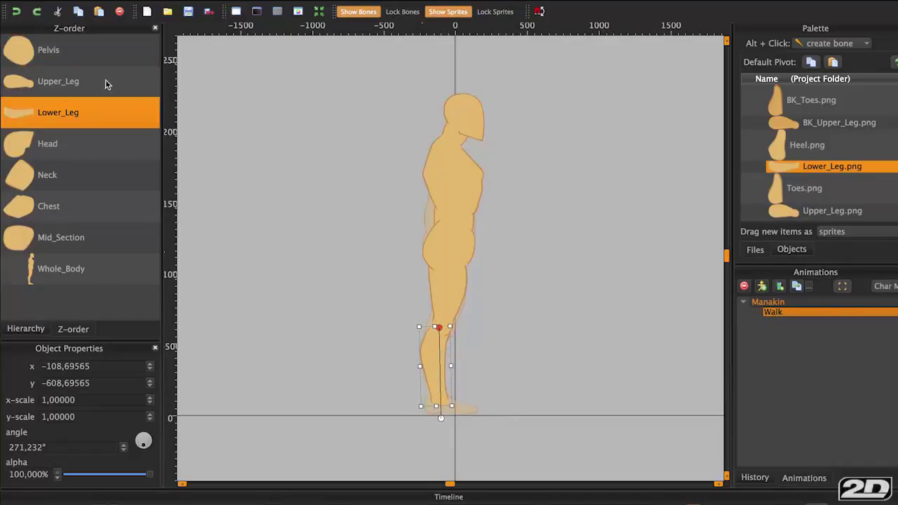
left_click(516, 359)
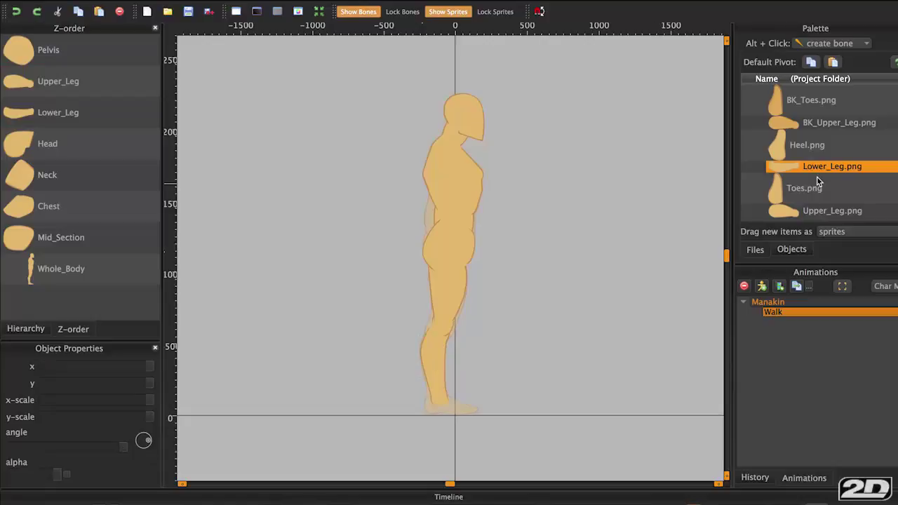
Set Heel.png's default pivot near its ankle edge and place the heel over the guide's foot at about x -139, y -143, rotated to about 272°.
left_click(779, 144)
double_click(779, 144)
left_click(778, 348)
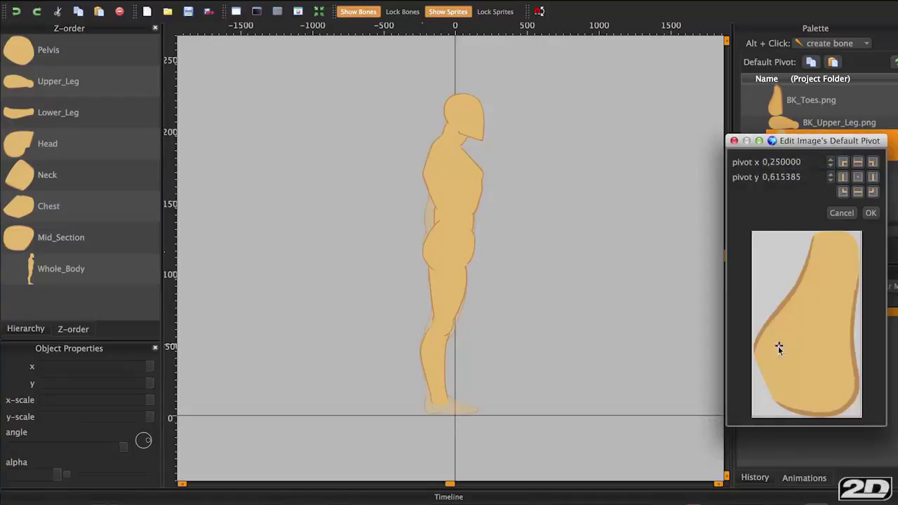
left_click_drag(778, 348, 766, 378)
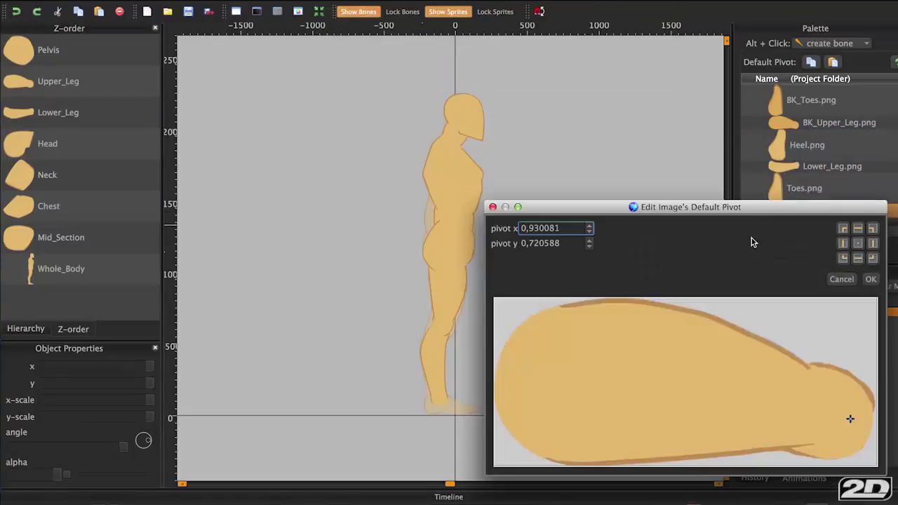
left_click(493, 208)
left_click(779, 145)
left_click_drag(779, 145, 443, 407)
Set Toes.png's default pivot to about 0.513, 0.934 and place the toes over the front of the guide's foot, ordered behind the heel.
double_click(778, 188)
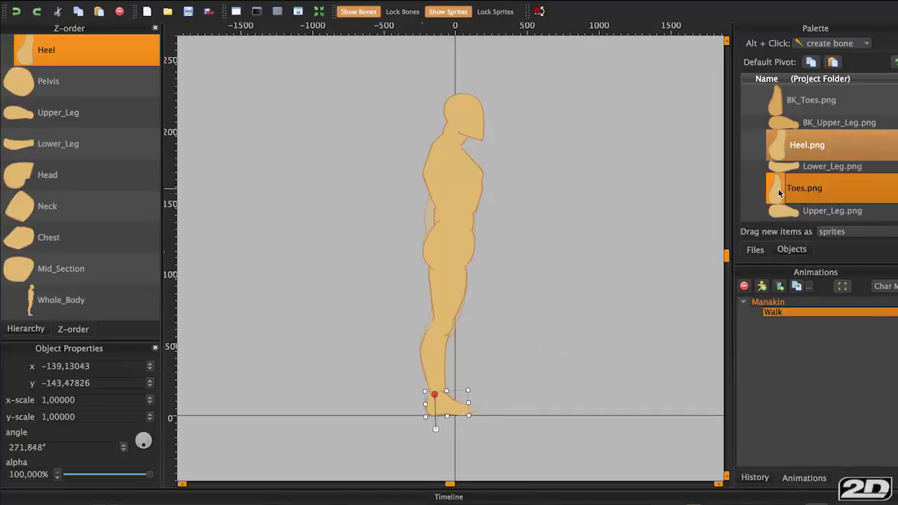
left_click(809, 366)
left_click(806, 368)
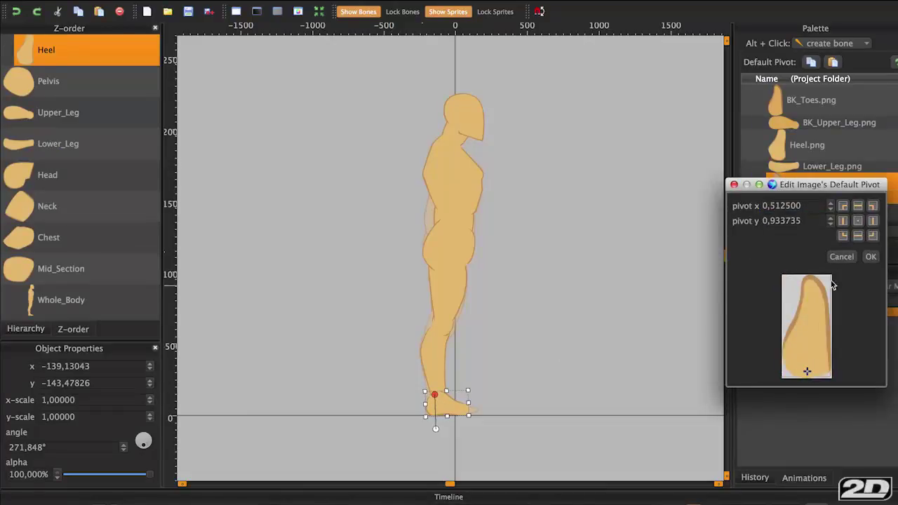
left_click(870, 256)
left_click_drag(805, 208, 464, 408)
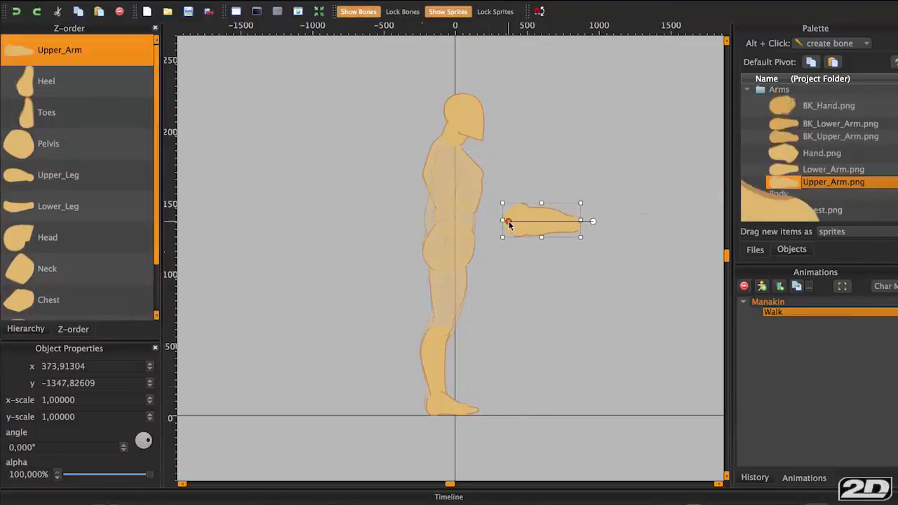
Position the upper arm over the guide's arm at about x -43, y -1804, rotated to about 260°.
left_click_drag(592, 226, 433, 239)
key("super+z")
Set Lower_Arm.png's default pivot to about 0.034, 0.581, at the elbow end.
double_click(764, 170)
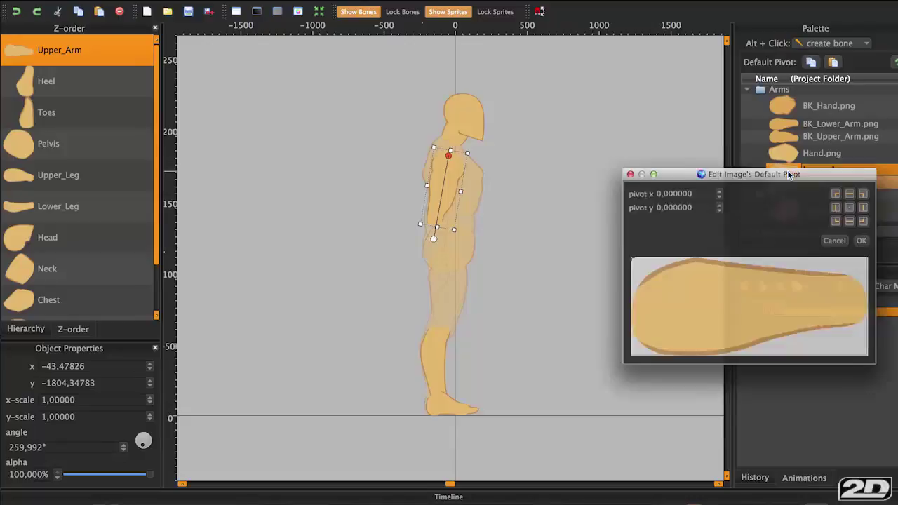
left_click_drag(635, 309, 629, 319)
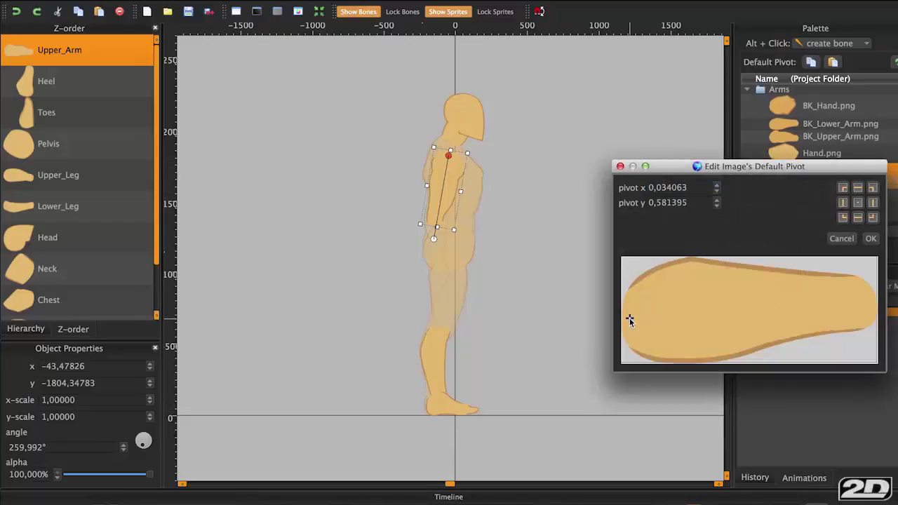
left_click(867, 241)
Place Lower_Arm.png over the guide's forearm at about x -152, y -1400, rotated to about 274°.
left_click_drag(794, 173, 492, 263)
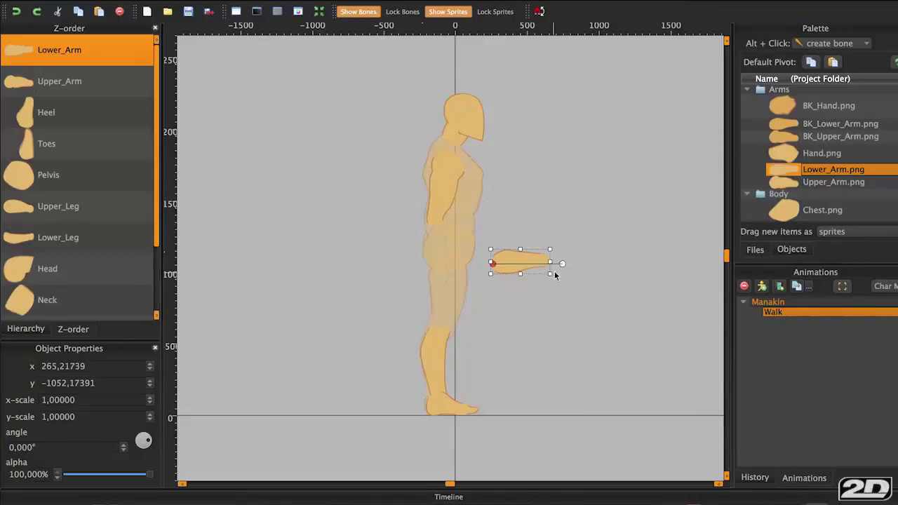
left_click_drag(561, 265, 506, 314)
left_click_drag(503, 277, 442, 229)
left_click_drag(450, 282, 437, 283)
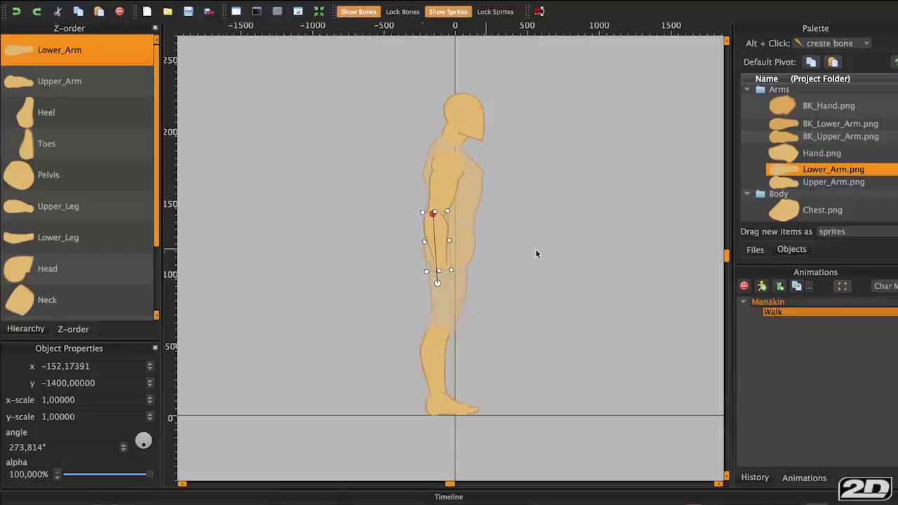
Set Hand.png's default pivot at the middle of its wrist edge.
left_click(831, 109)
double_click(829, 153)
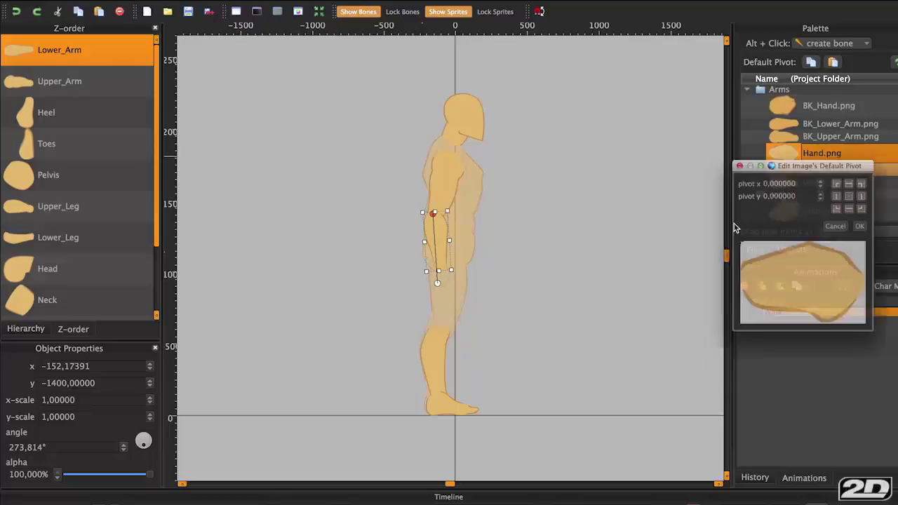
left_click_drag(729, 293, 733, 291)
left_click(870, 222)
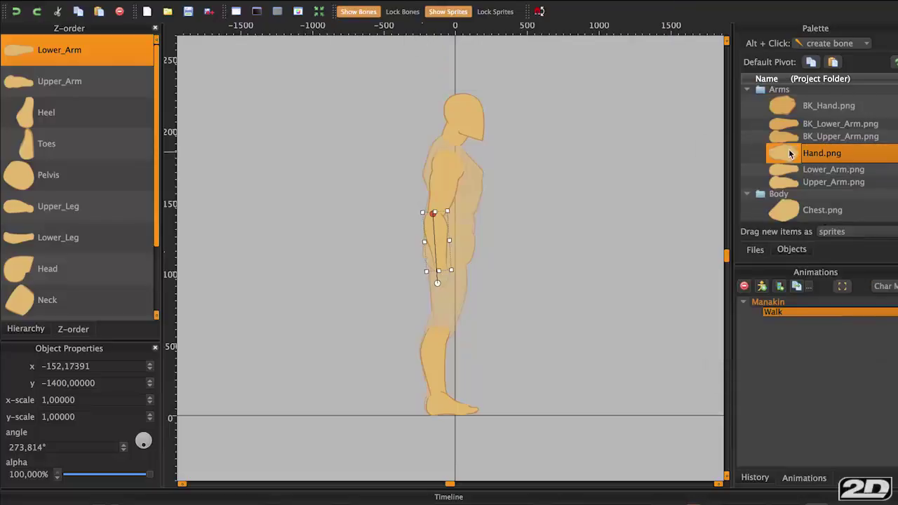
Place Hand.png at the end of the forearm at about x -109, y -1070, rotated to about 271°, in front of the lower arm.
left_click_drag(792, 154, 442, 275)
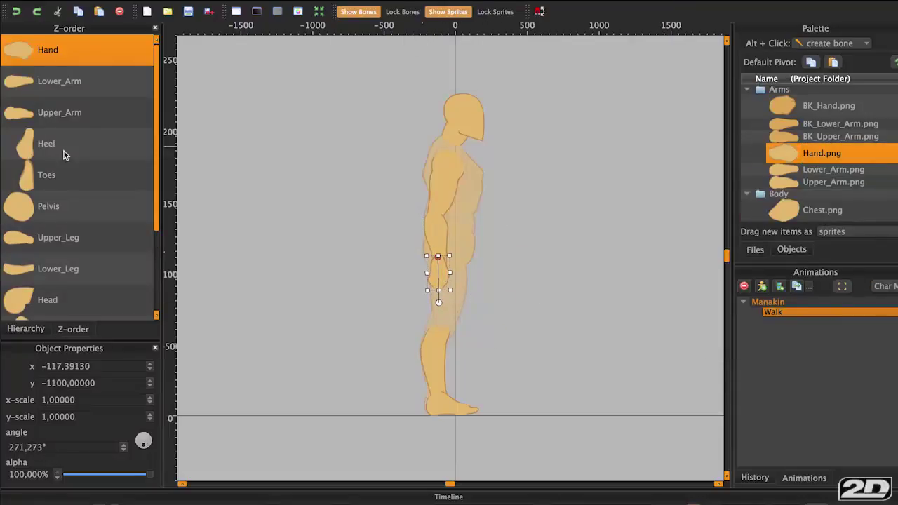
key("ctrl+Down")
key("ctrl+Up")
left_click(514, 264)
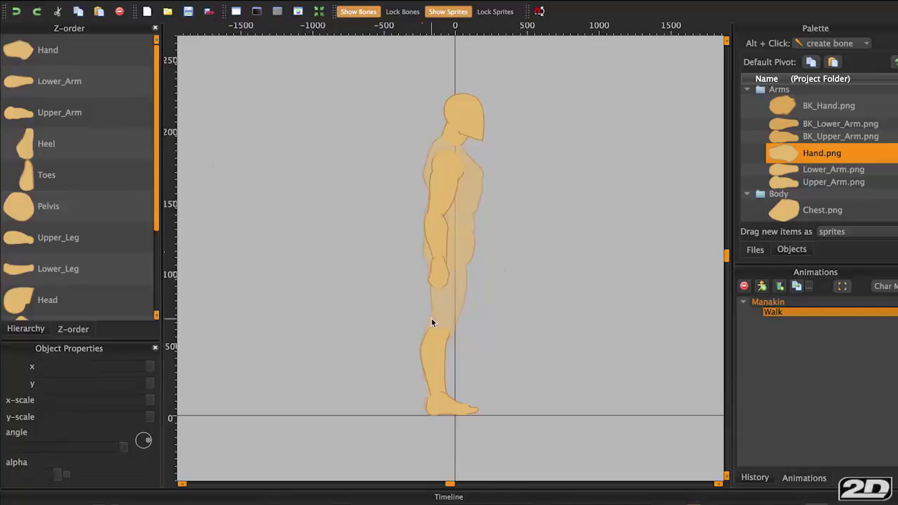
left_click_drag(440, 274, 443, 280)
left_click_drag(443, 280, 443, 281)
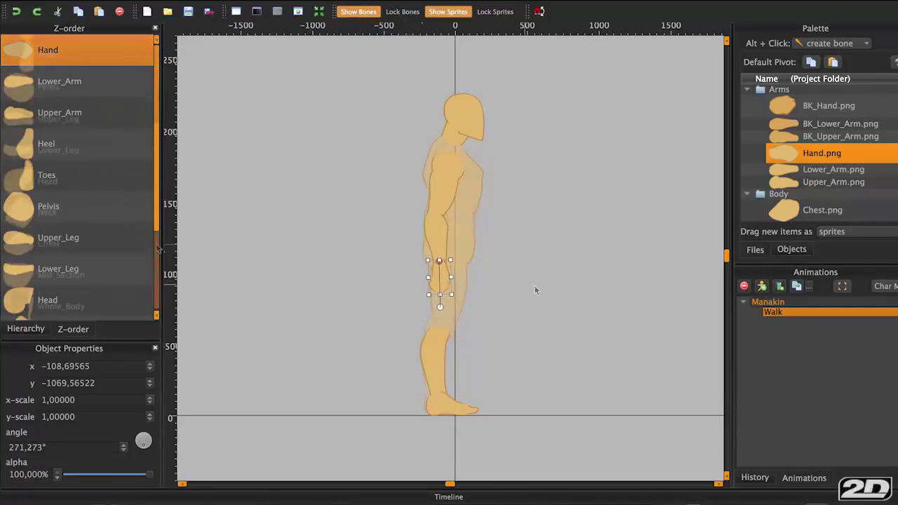
Delete the Whole_Body guide sprite from the canvas.
left_click(81, 312)
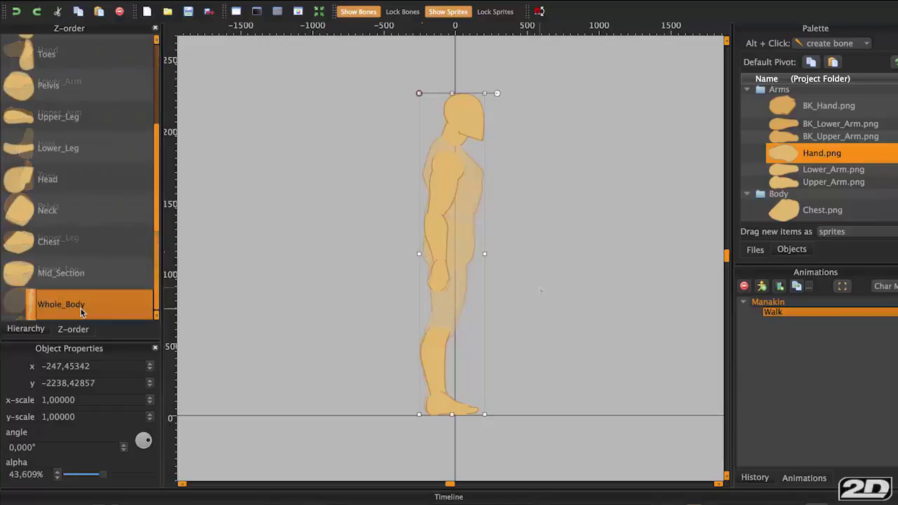
scroll(81, 311, "up", 1)
Restore the upper leg, pelvis, mid-section and chest sprites to 100% alpha.
left_click(442, 306)
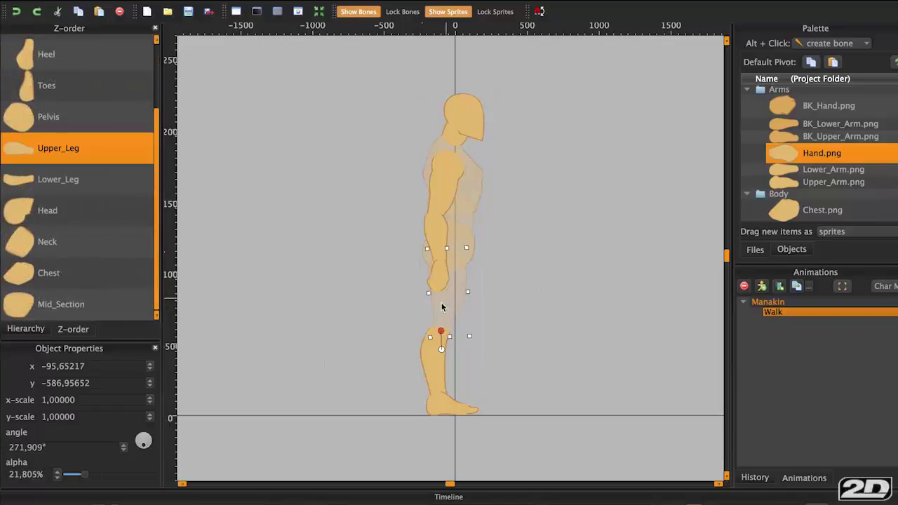
left_click_drag(77, 477, 144, 475)
left_click(472, 255)
left_click_drag(55, 475, 144, 476)
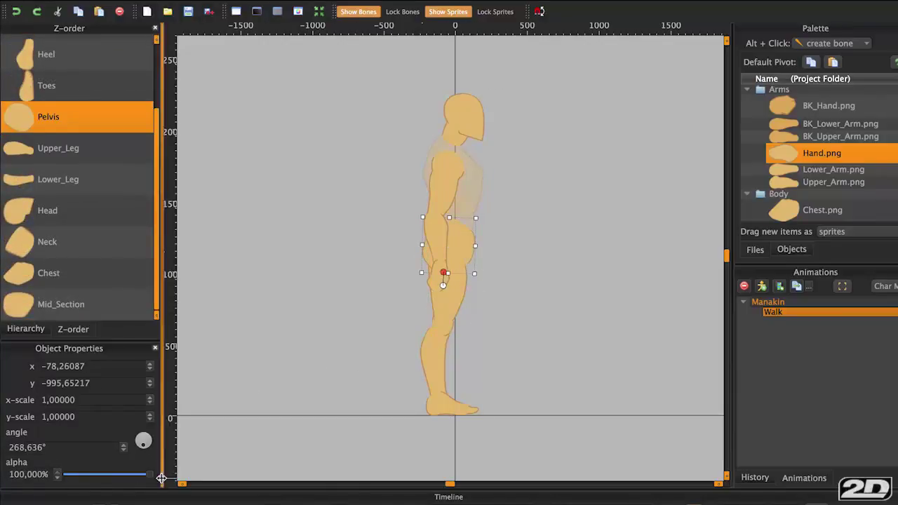
left_click(467, 225)
left_click_drag(85, 474, 151, 477)
left_click(474, 181)
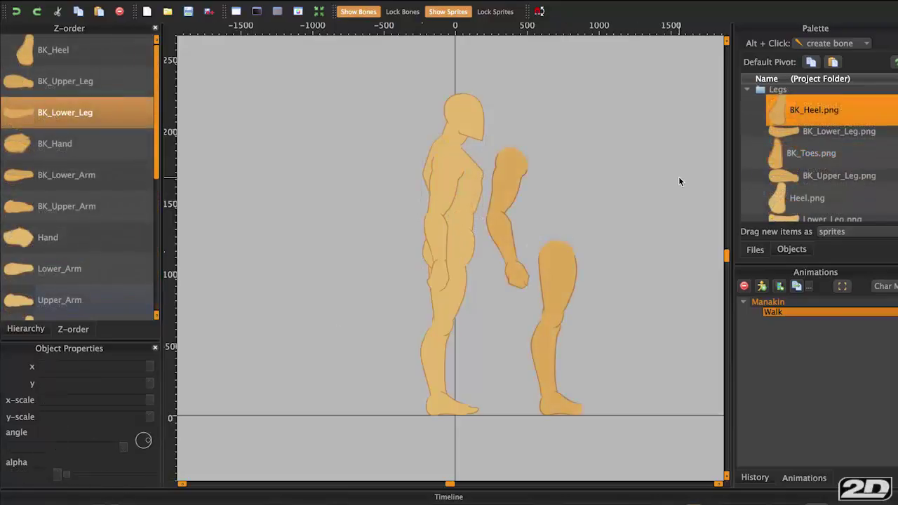
Set BK_Toes.png's default pivot at the end that joins the heel.
double_click(796, 152)
left_click_drag(800, 330, 806, 334)
left_click(870, 221)
Place BK_Toes.png at the front of the back leg's heel, rotated to 270°, to complete the foot.
left_click_drag(799, 152, 595, 423)
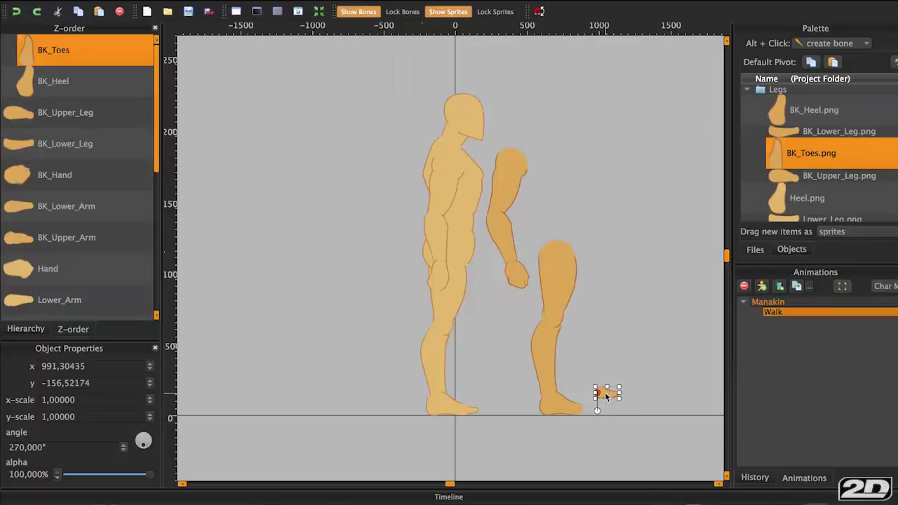
left_click_drag(605, 392, 579, 411)
left_click(674, 186)
left_click(583, 409)
left_click(584, 378)
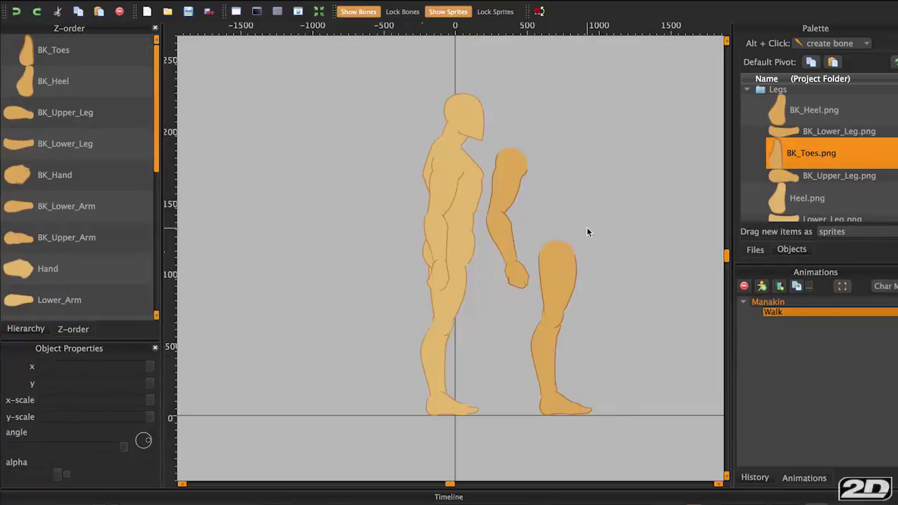
Move BK_Upper_Arm against the chest at about x 274, y -1796, and send it behind the chest in the z-order.
left_click(550, 279)
left_click(608, 275)
left_click_drag(526, 167, 497, 181)
key("ctrl+Down")
key("ctrl+Down")
key("ctrl+Down")
key("ctrl+Down")
key("ctrl+Down")
key("ctrl+Down")
key("ctrl+Down")
key("ctrl+Down")
key("ctrl+Down")
key("ctrl+Down")
key("ctrl+Down")
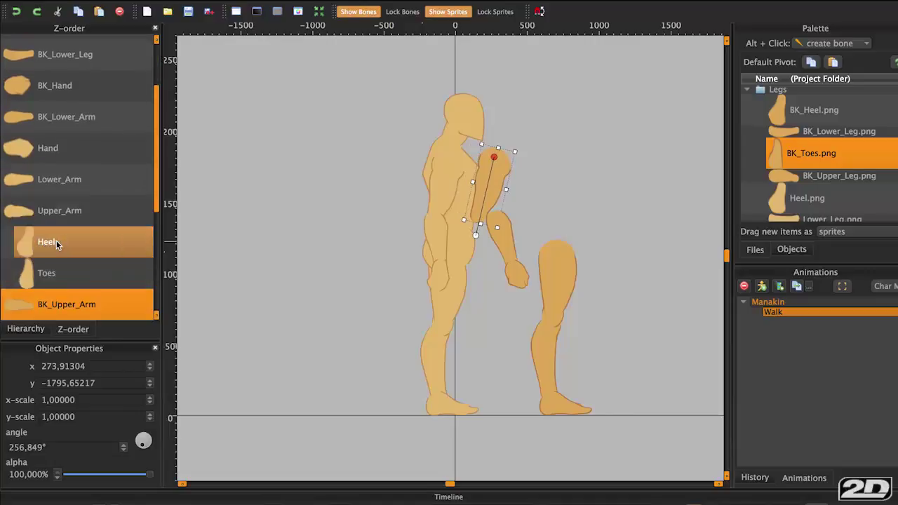
Move BK_Lower_Arm to about x 143, y -1348 below the back upper arm, and BK_Hand to about x 265, y -1026.
left_click(508, 241)
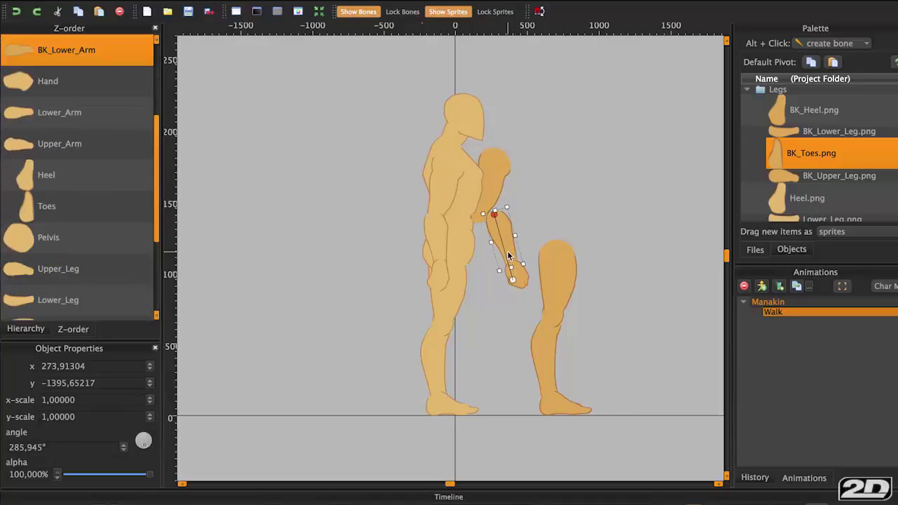
left_click(518, 270)
left_click(516, 268)
left_click(503, 240)
left_click_drag(503, 241, 486, 248)
left_click_drag(518, 273, 502, 280)
left_click(479, 236)
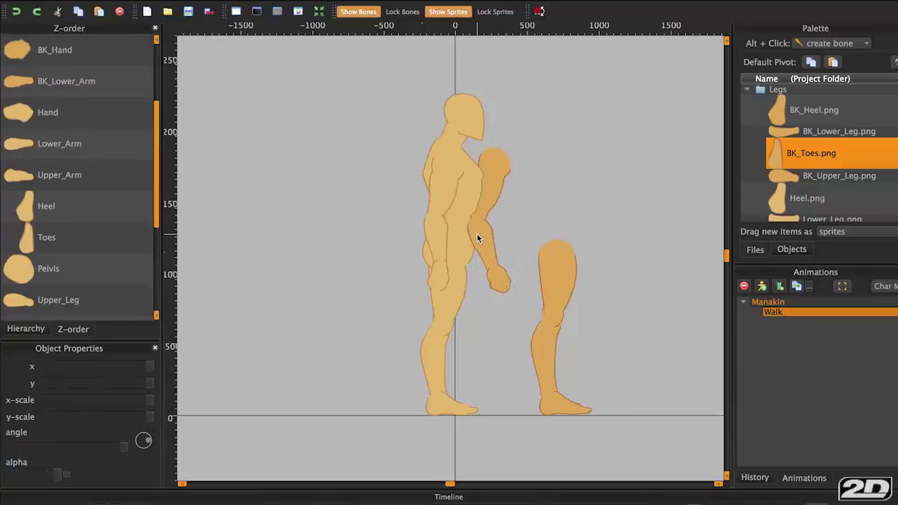
Send BK_Lower_Arm behind the torso and BK_Upper_Arm in the z-order.
left_click(479, 236)
key("ctrl+Down")
key("ctrl+Down")
key("ctrl+Down")
key("ctrl+Down")
key("ctrl+Down")
key("ctrl+Down")
key("ctrl+Down")
key("ctrl+Down")
key("ctrl+Down")
key("ctrl+Down")
key("ctrl+Down")
key("ctrl+Down")
key("ctrl+Down")
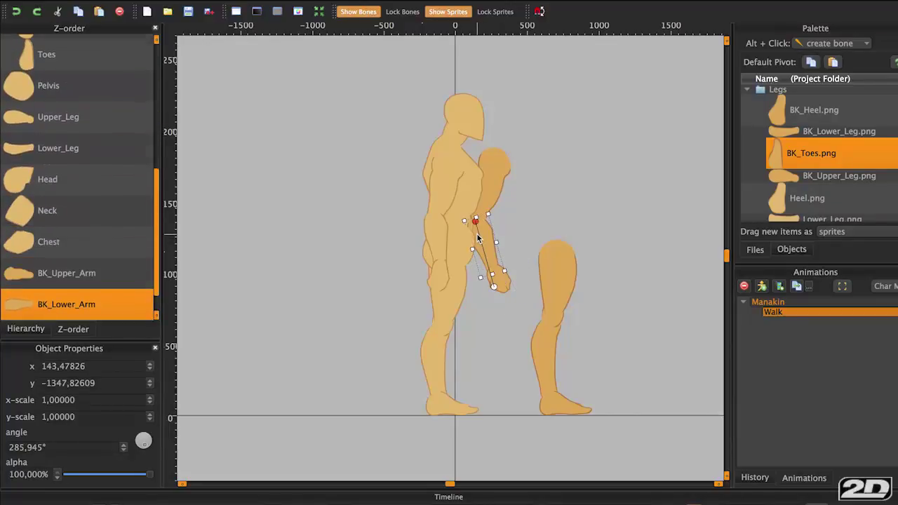
Send BK_Hand back to just above Mid_Section in the z-order and shift it to about x 239, y -1022 at the wrist.
left_click(500, 286)
left_click(500, 286)
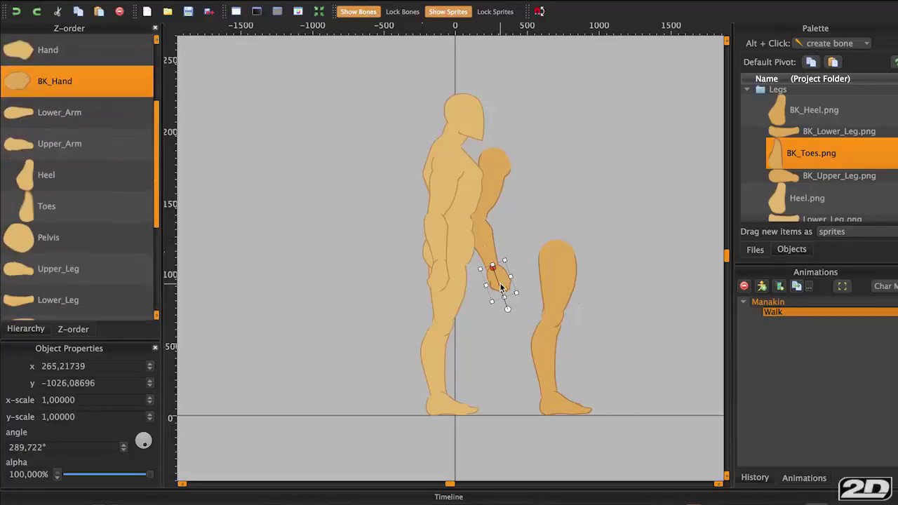
key("ctrl+Down")
key("ctrl+Down")
key("ctrl+Down")
key("ctrl+Down")
key("ctrl+Down")
key("ctrl+Down")
key("ctrl+Down")
key("ctrl+Down")
key("ctrl+Down")
key("ctrl+Down")
key("ctrl+Down")
key("ctrl+Down")
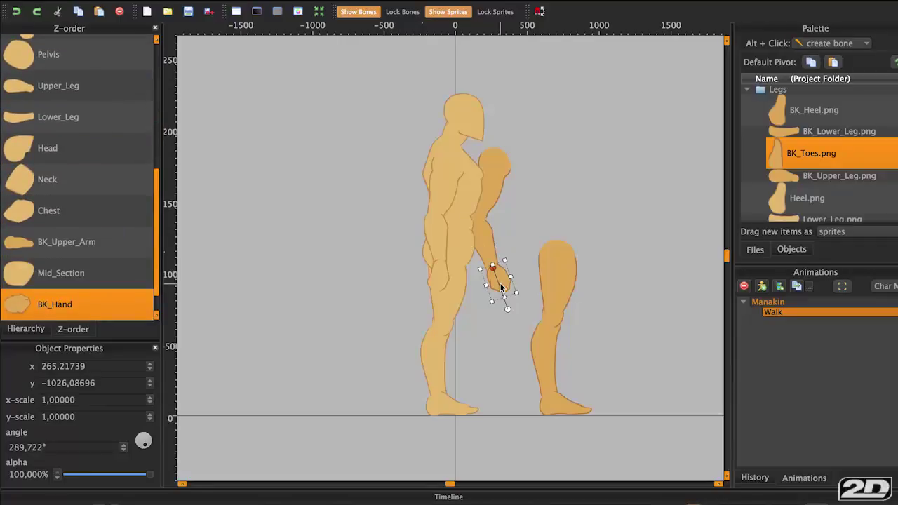
key("ctrl+Up")
mouse_move(501, 280)
left_mouse_down()
mouse_move(451, 279)
mouse_move(493, 279)
left_mouse_up()
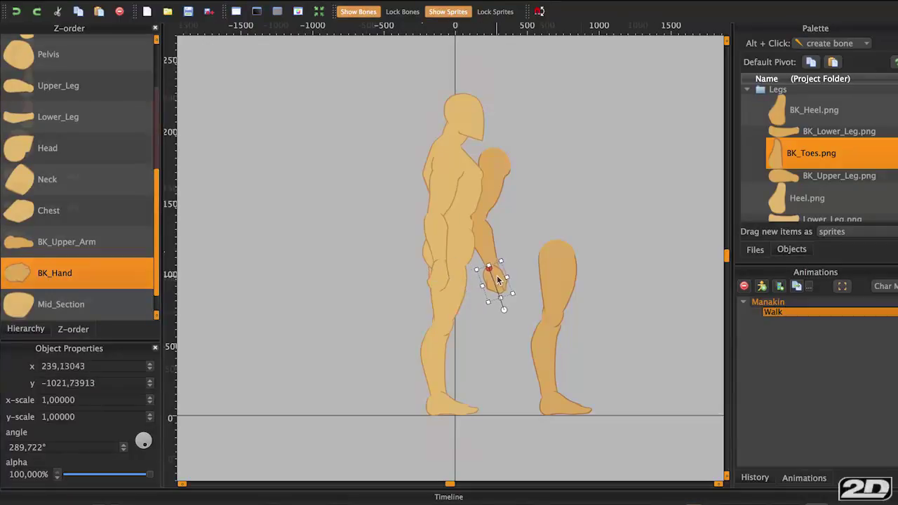